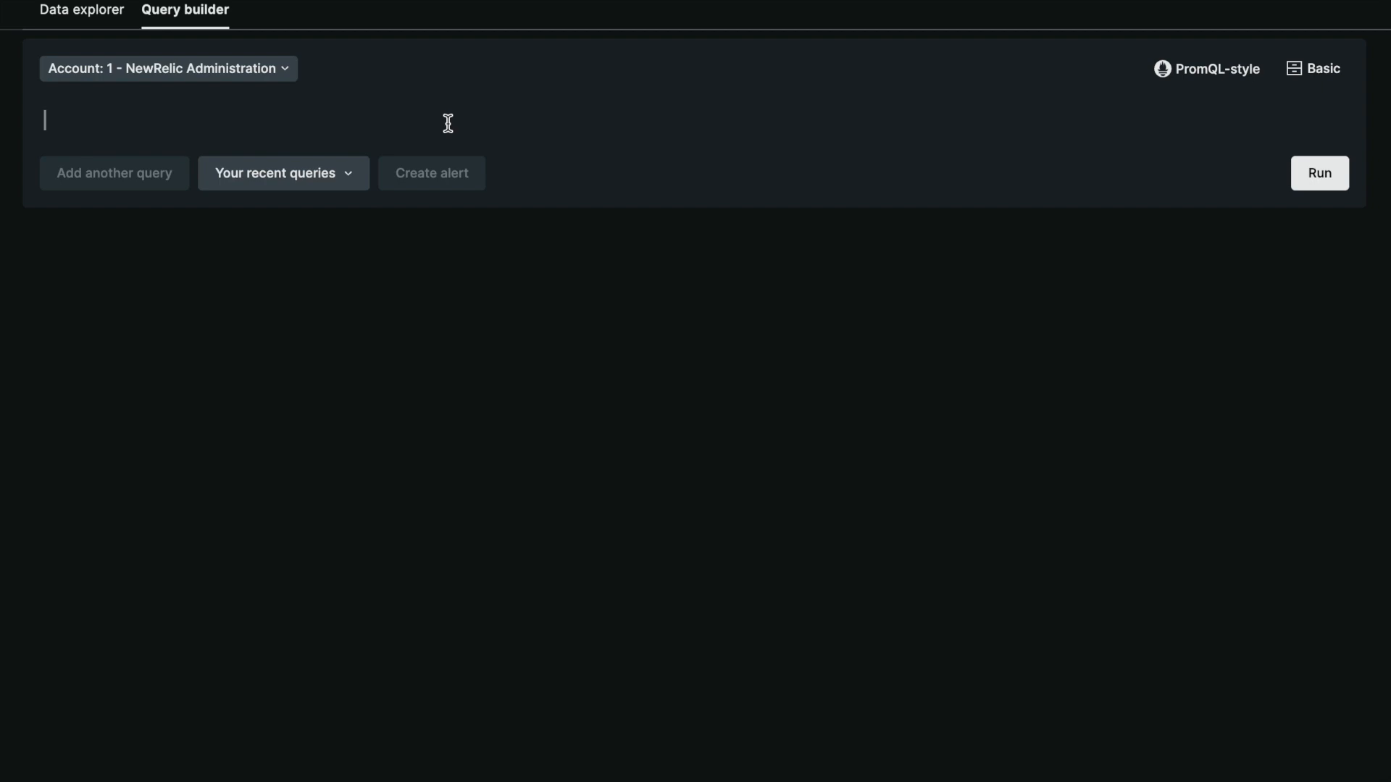
Write and run the query FROM Transaction SELECT count(*) TIMESERIES
{"action": "left_click", "coordinate": [448, 123]}
{"action": "type", "text": "FROM Transaction"}
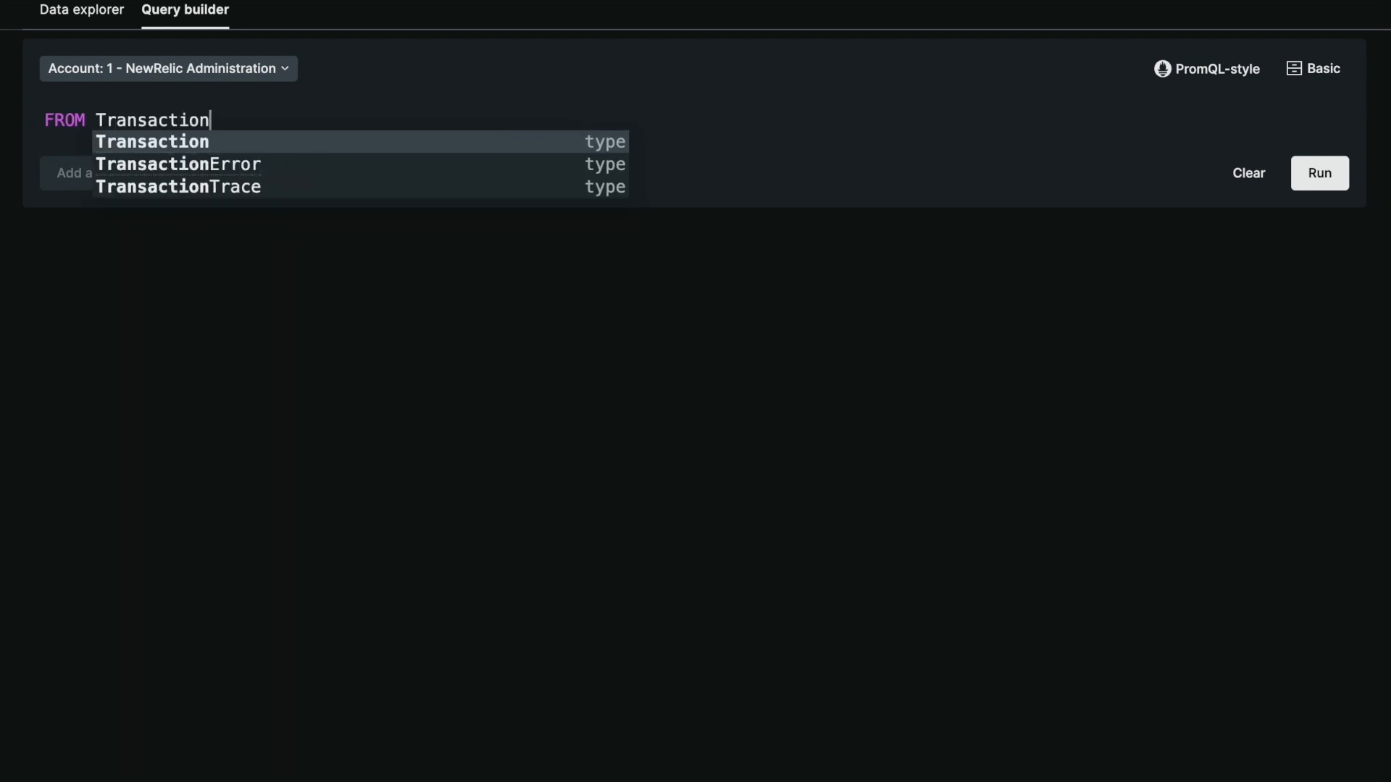
{"action": "type", "text": " SELECT count(*) TIMESERIES"}
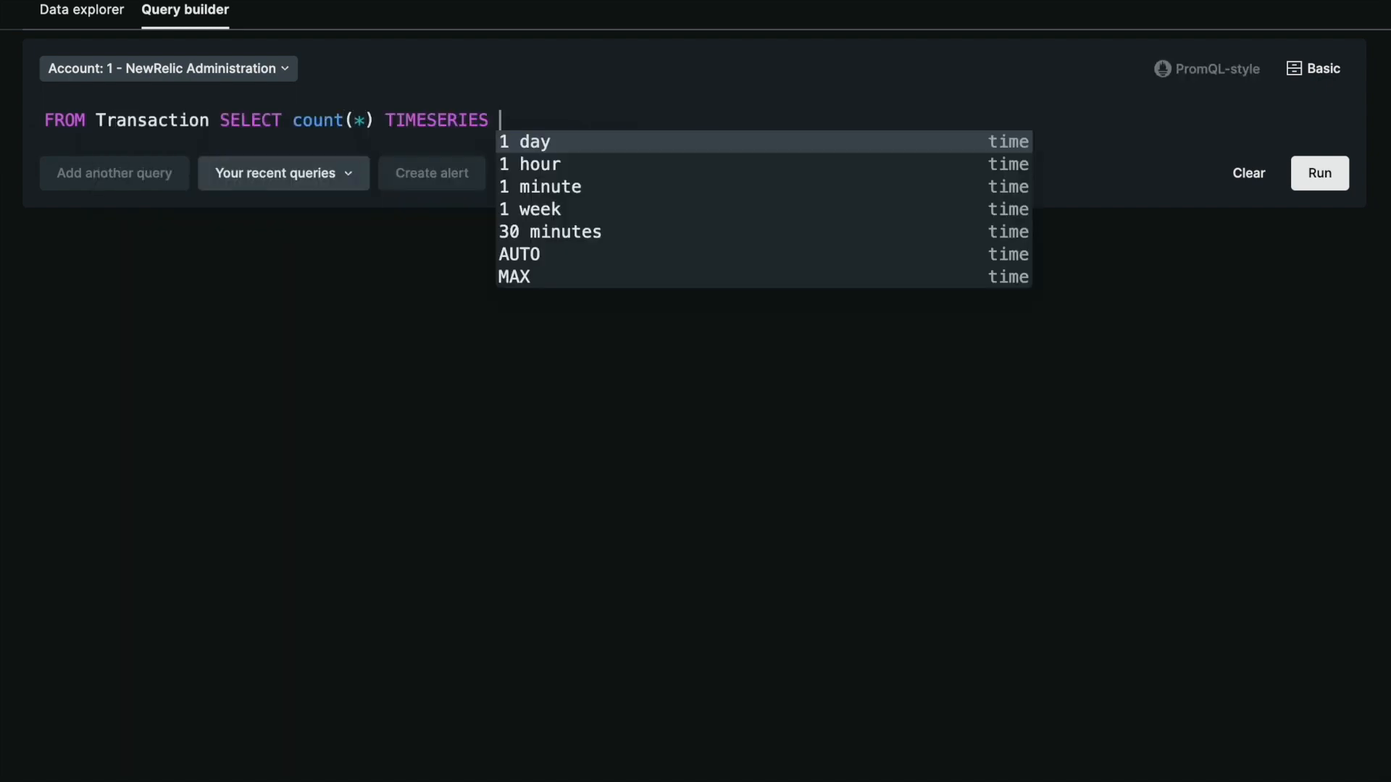
{"action": "key", "text": "Return"}
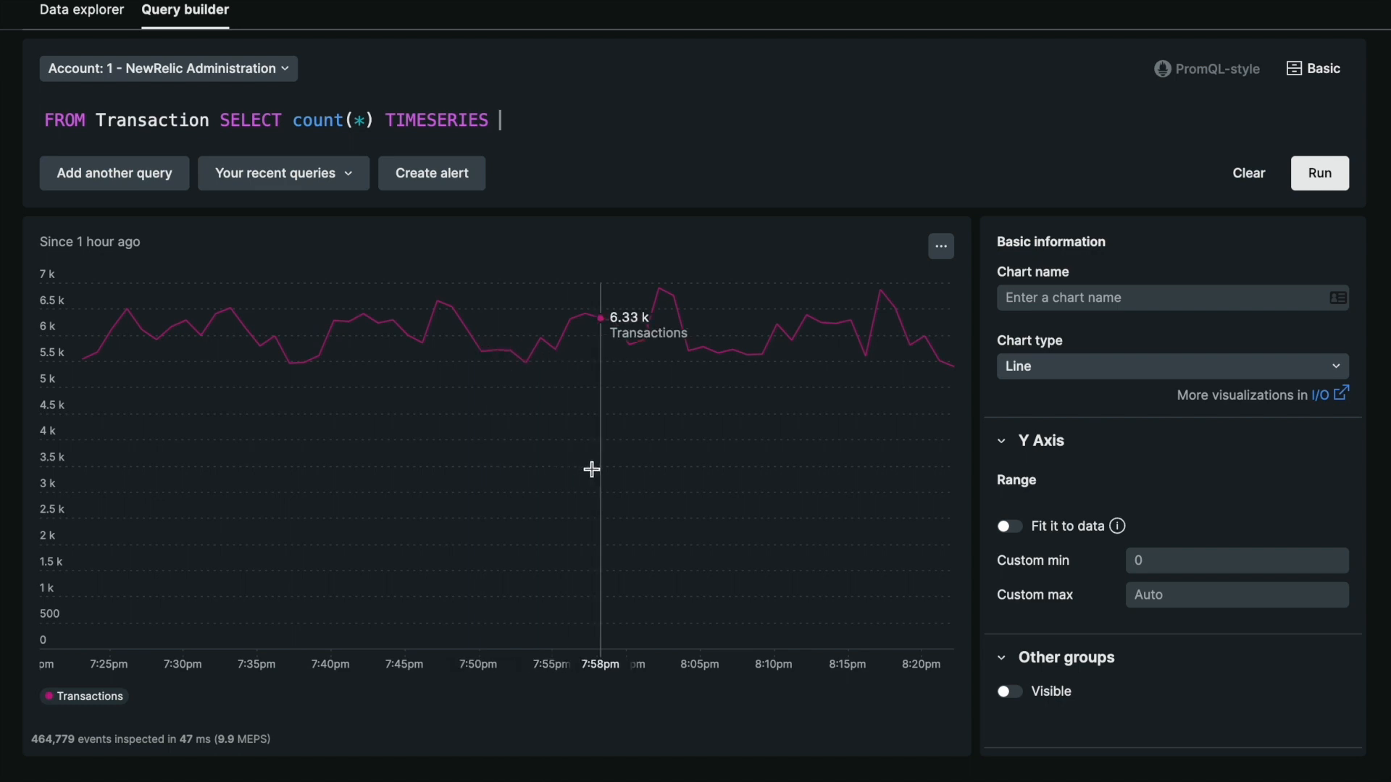
Insert the condition WHERE duration > 1 before TIMESERIES in the query and run it
{"action": "left_click", "coordinate": [376, 120]}
{"action": "type", "text": "WHERE duration > 1"}
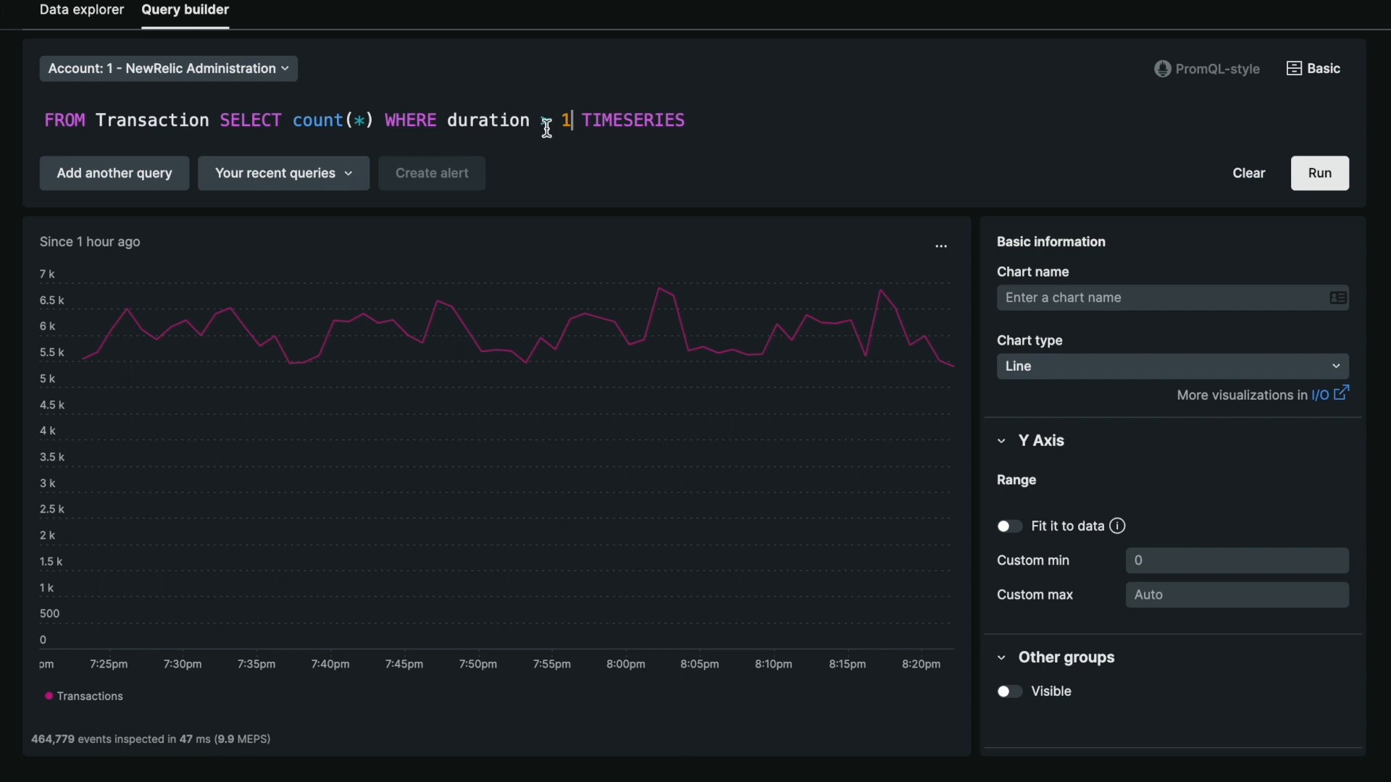
{"action": "double_click", "coordinate": [570, 128]}
{"action": "left_click", "coordinate": [571, 128]}
{"action": "key", "text": "Return"}
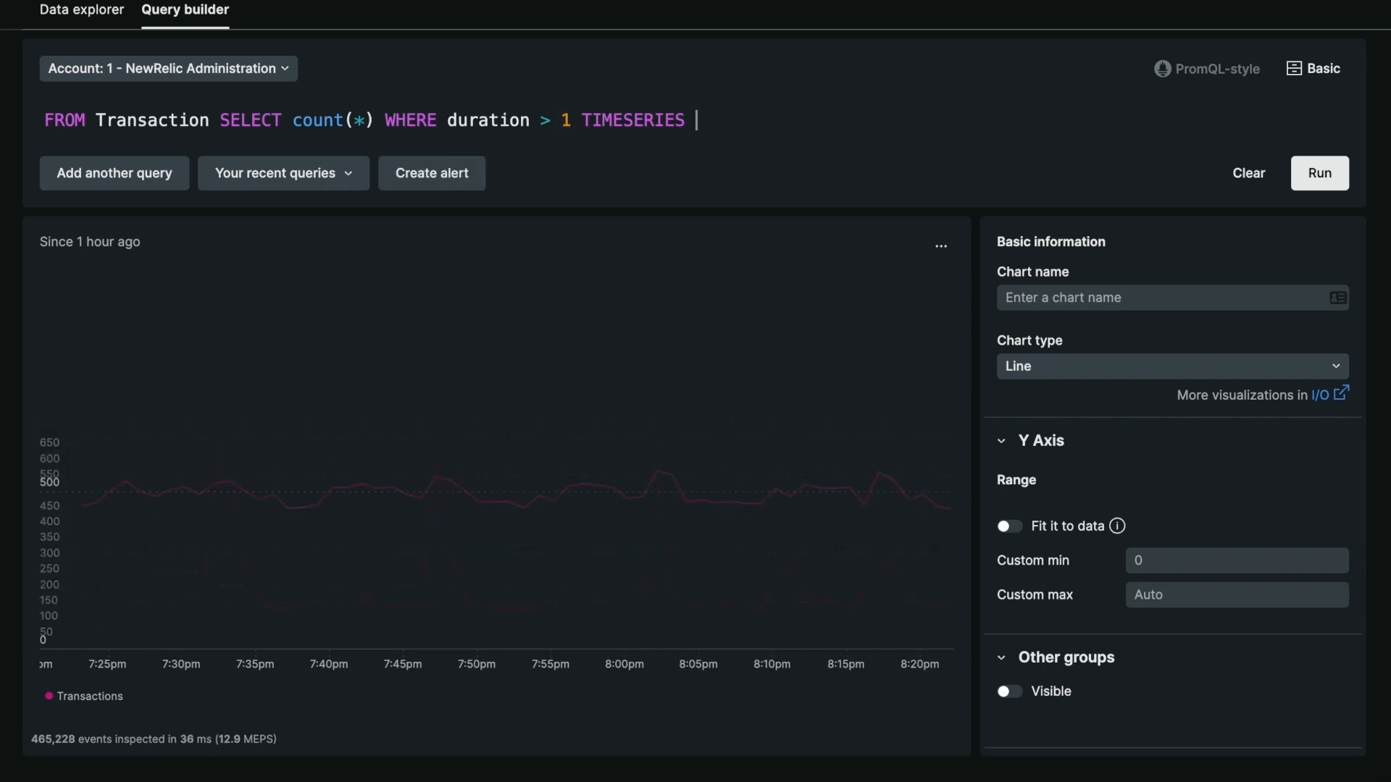
{"action": "mouse_move", "coordinate": [659, 346]}
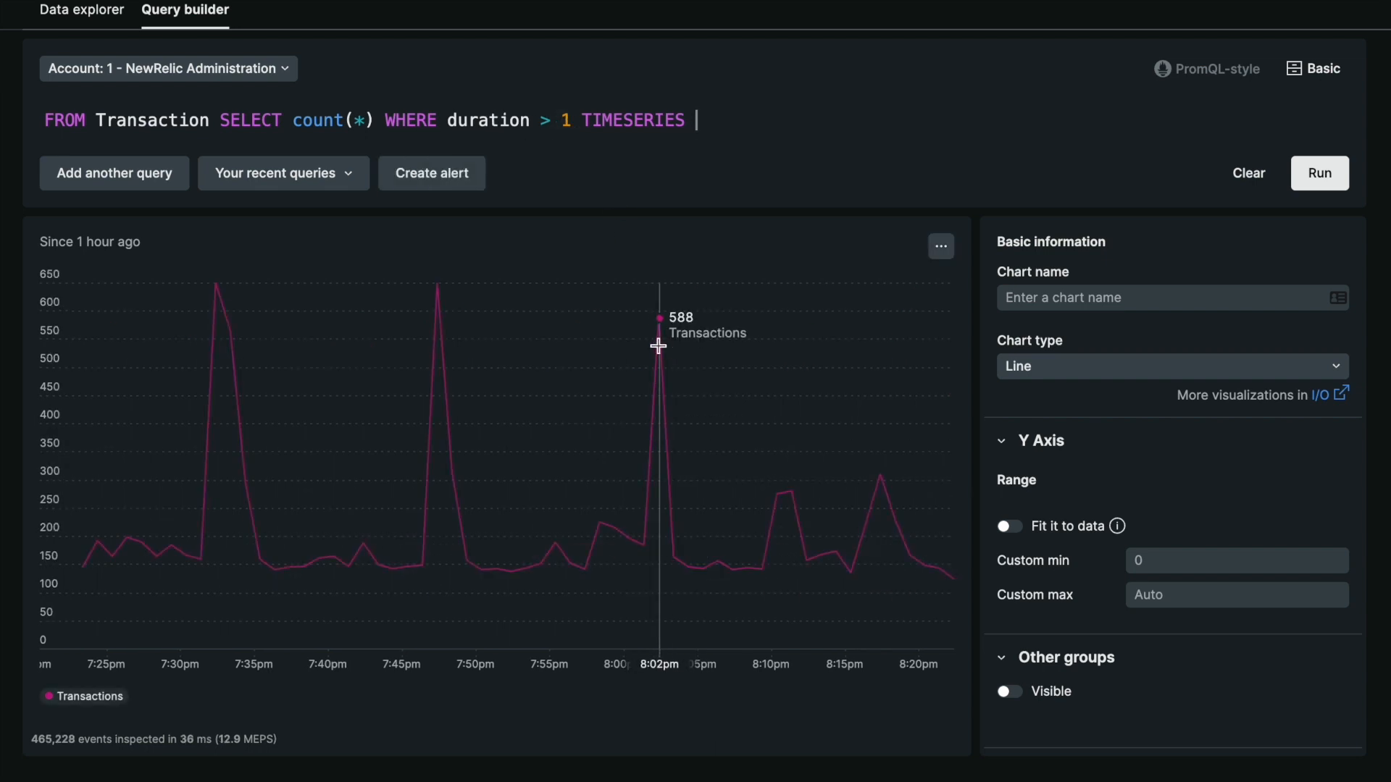
Replace everything after SELECT with average(duration) and run the query
{"action": "left_click_drag", "start_coordinate": [572, 116], "coordinate": [560, 114]}
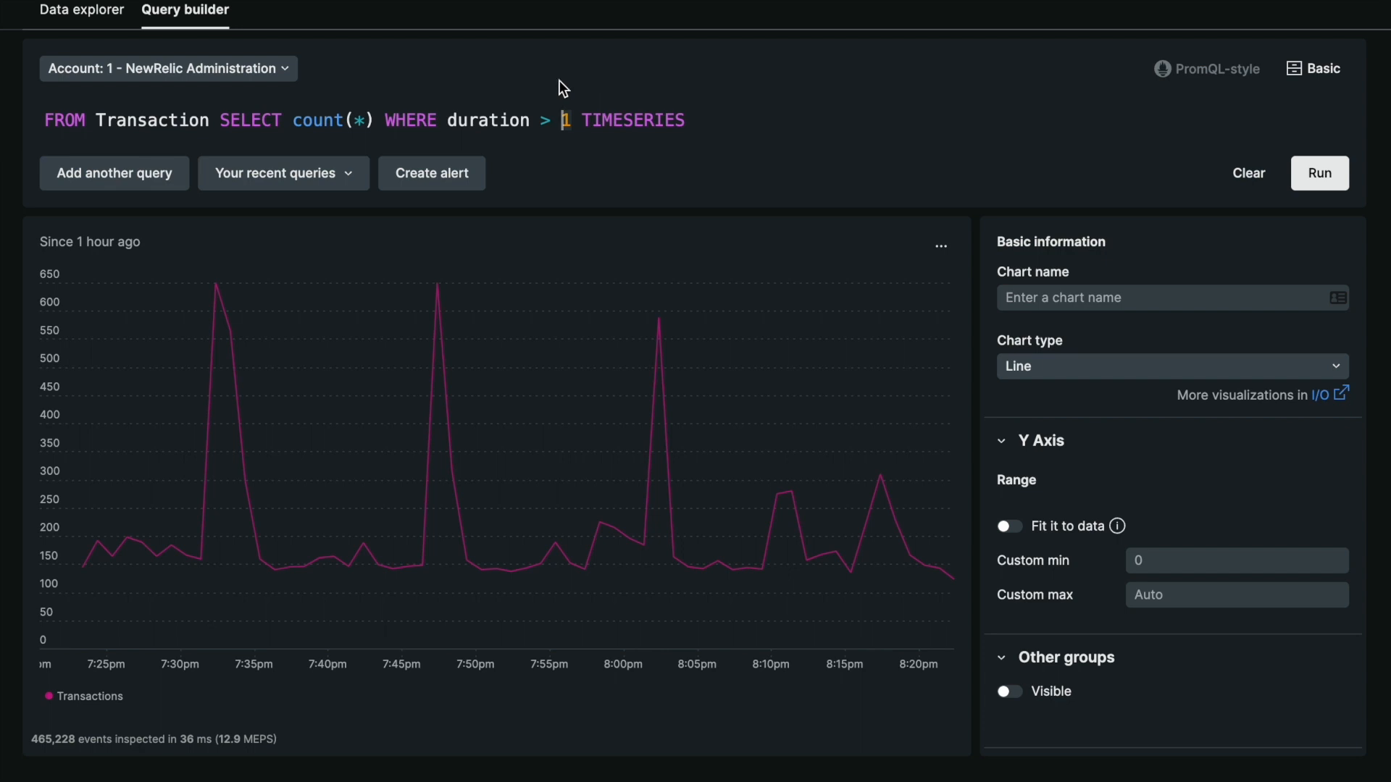
{"action": "left_click_drag", "start_coordinate": [291, 120], "coordinate": [706, 136]}
{"action": "type", "text": "av"}
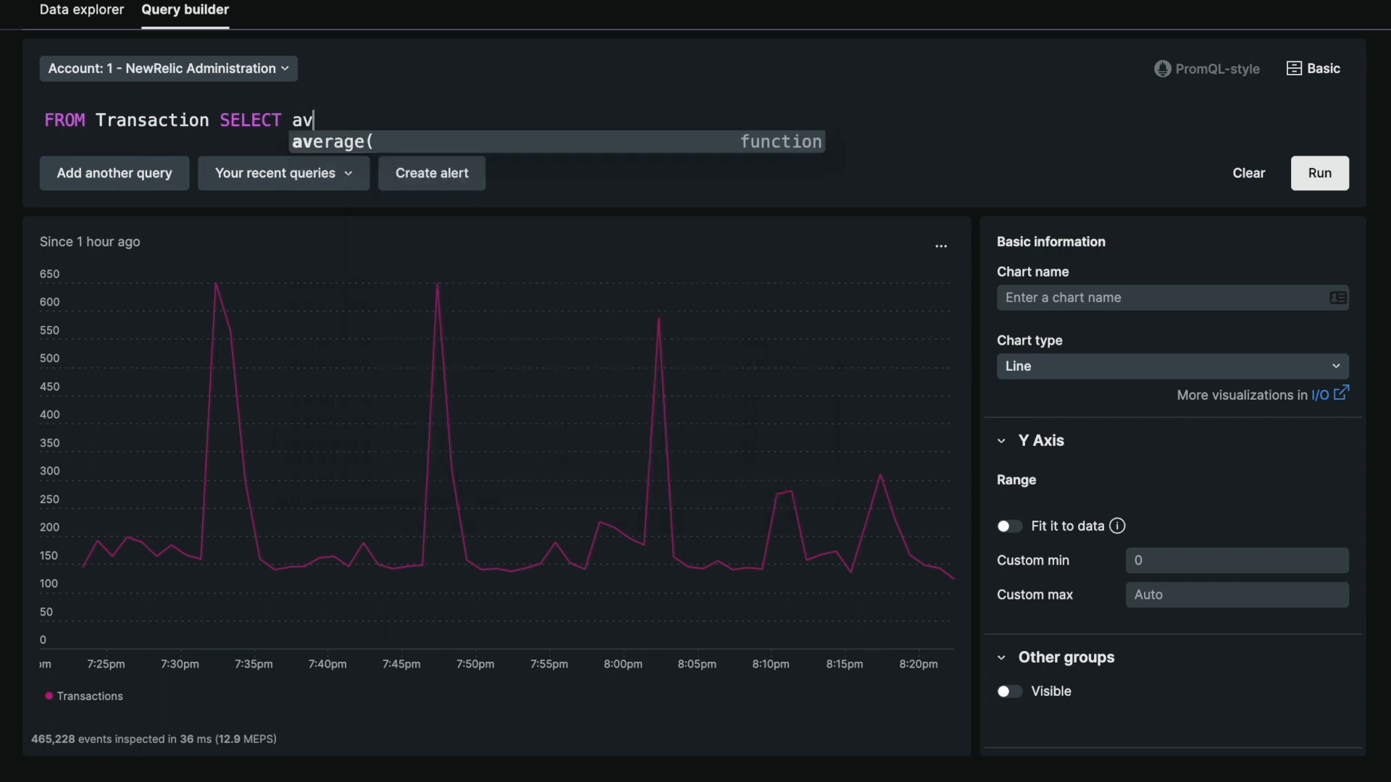
{"action": "key", "text": "Tab"}
{"action": "type", "text": "du"}
{"action": "key", "text": "Tab"}
{"action": "type", "text": ")"}
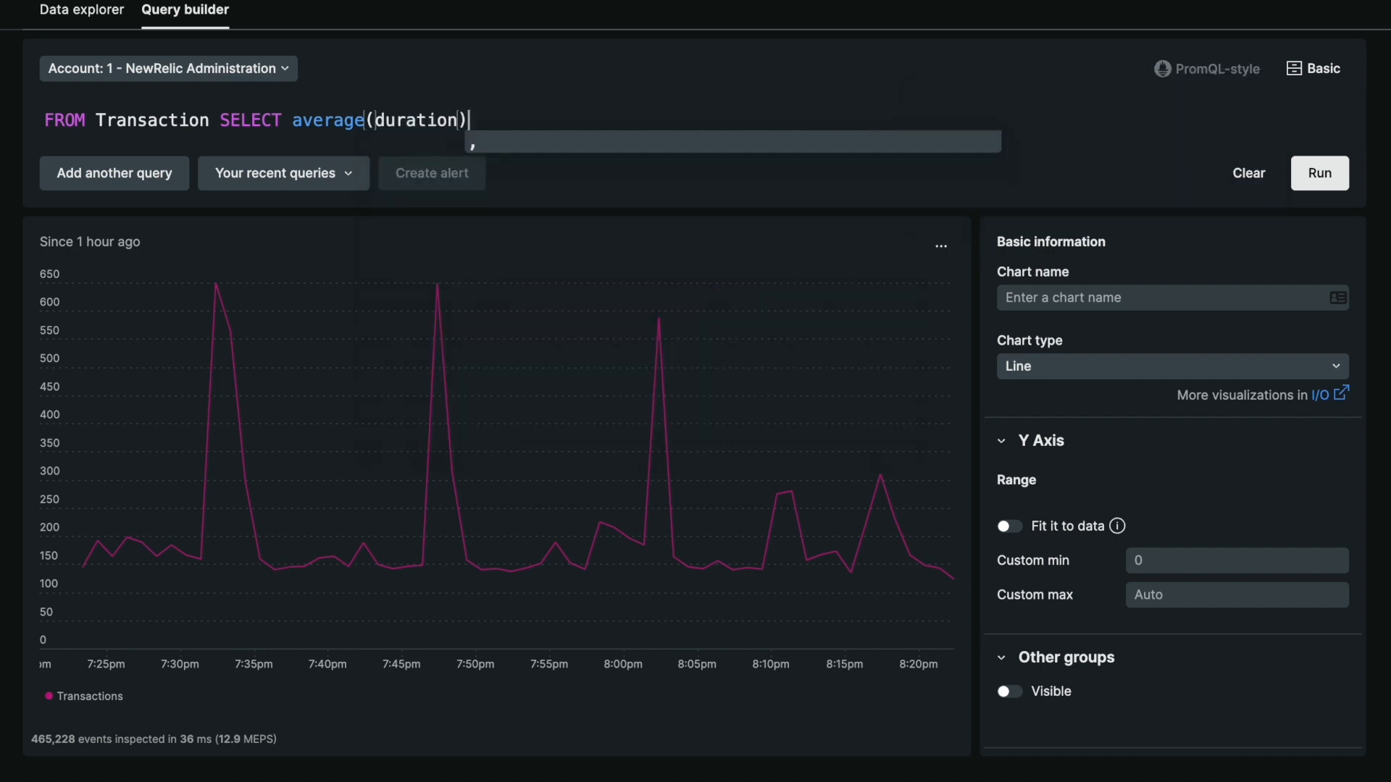
{"action": "key", "text": "Return"}
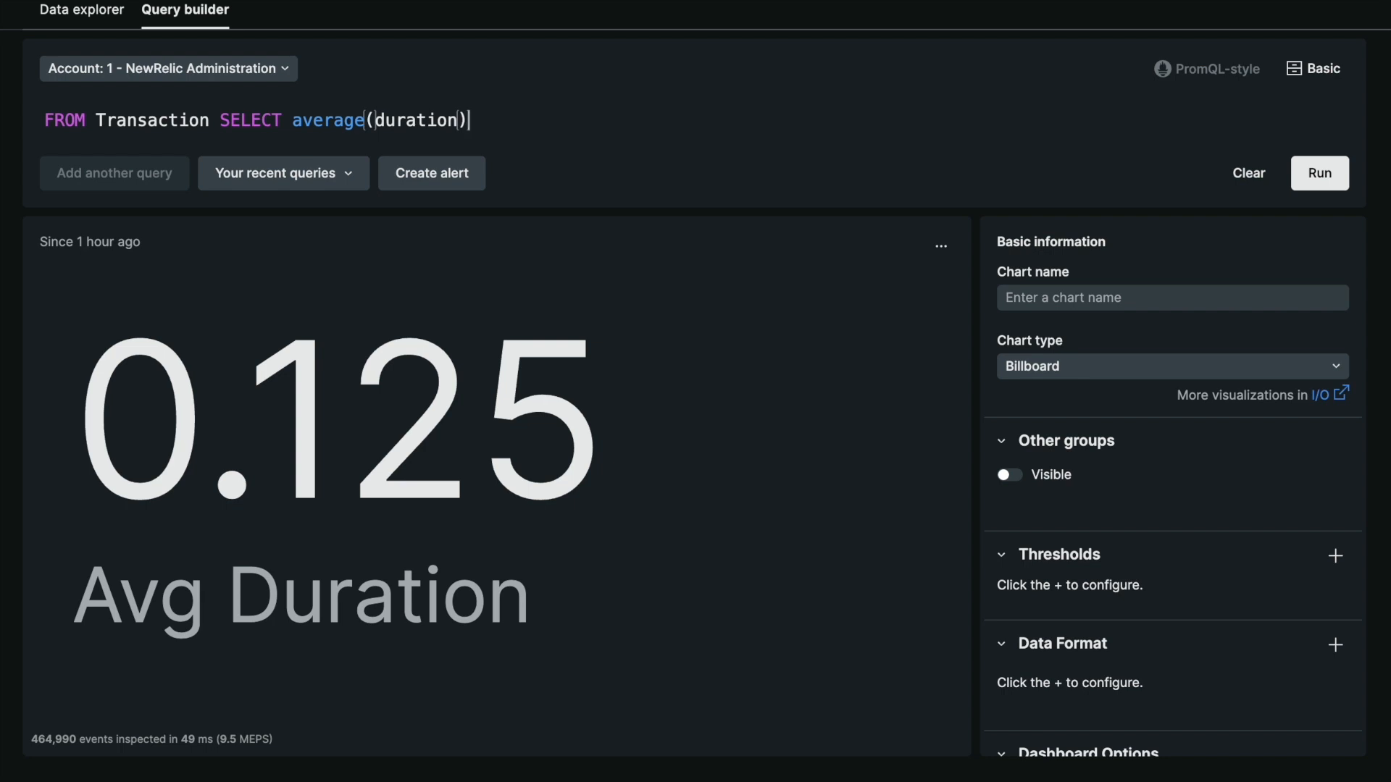
Cut the whole average(duration) query and reload the recent count(*) query with WHERE duration > 1 TIMESERIES
{"action": "key", "text": "ctrl+a"}
{"action": "key", "text": "BackSpace"}
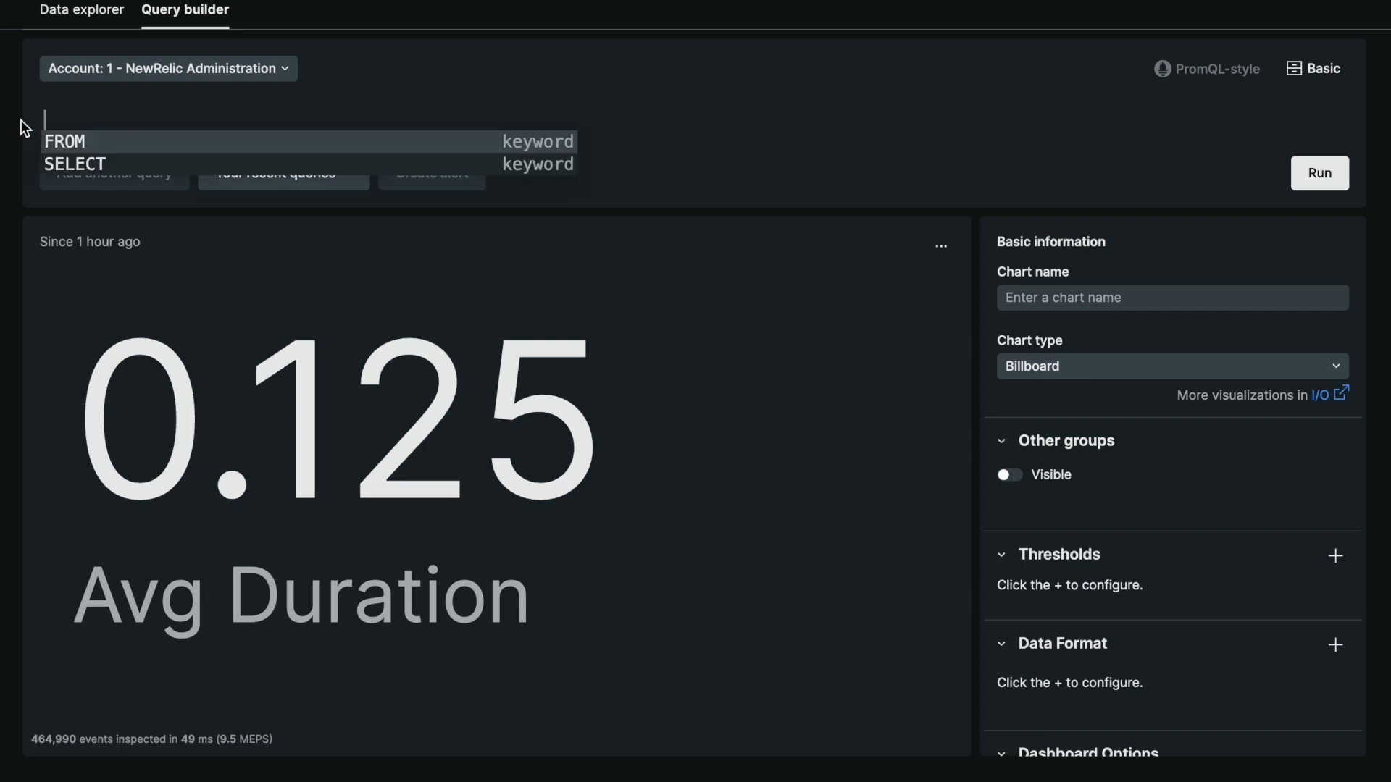
{"action": "left_click", "coordinate": [227, 181]}
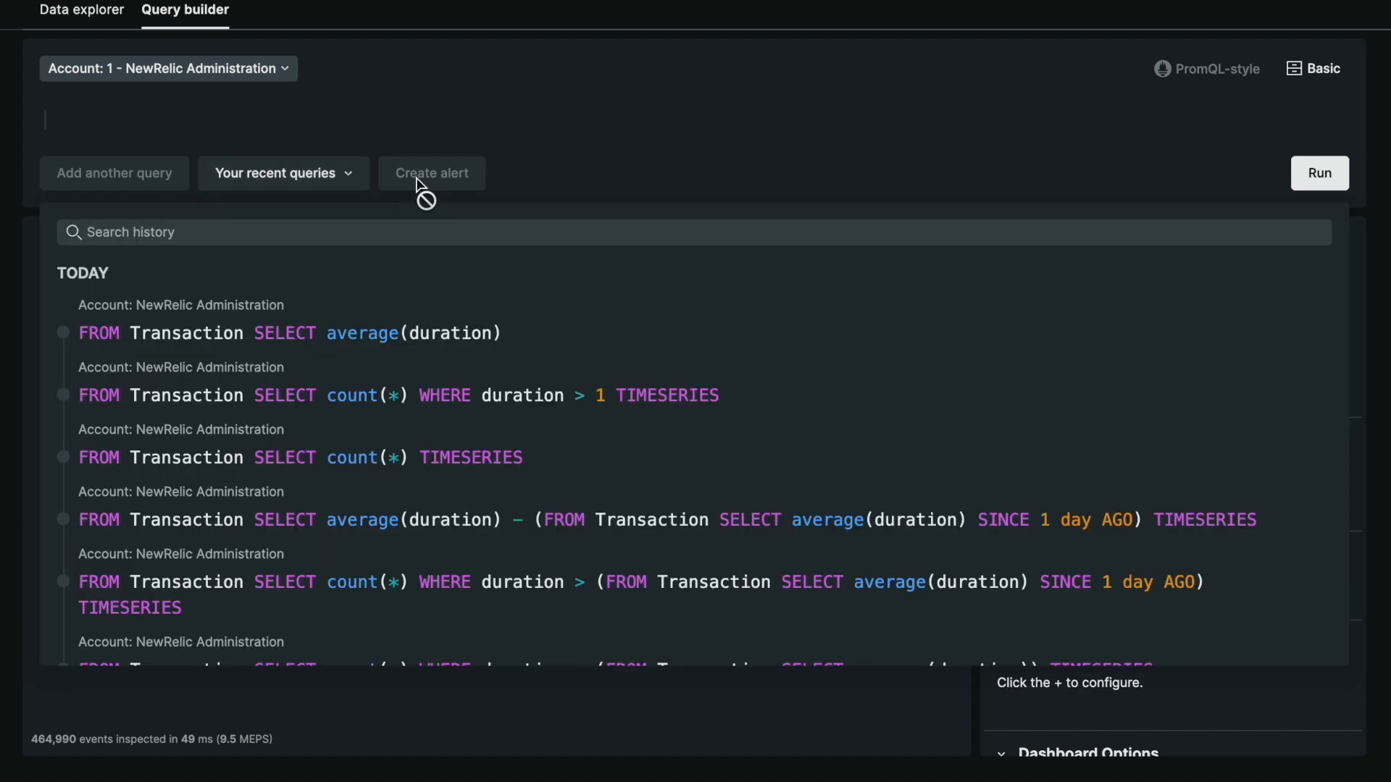
{"action": "left_click", "coordinate": [459, 388]}
Replace the duration threshold with the subquery (FROM Transaction SELECT average(duration)) and run the query
{"action": "double_click", "coordinate": [566, 121]}
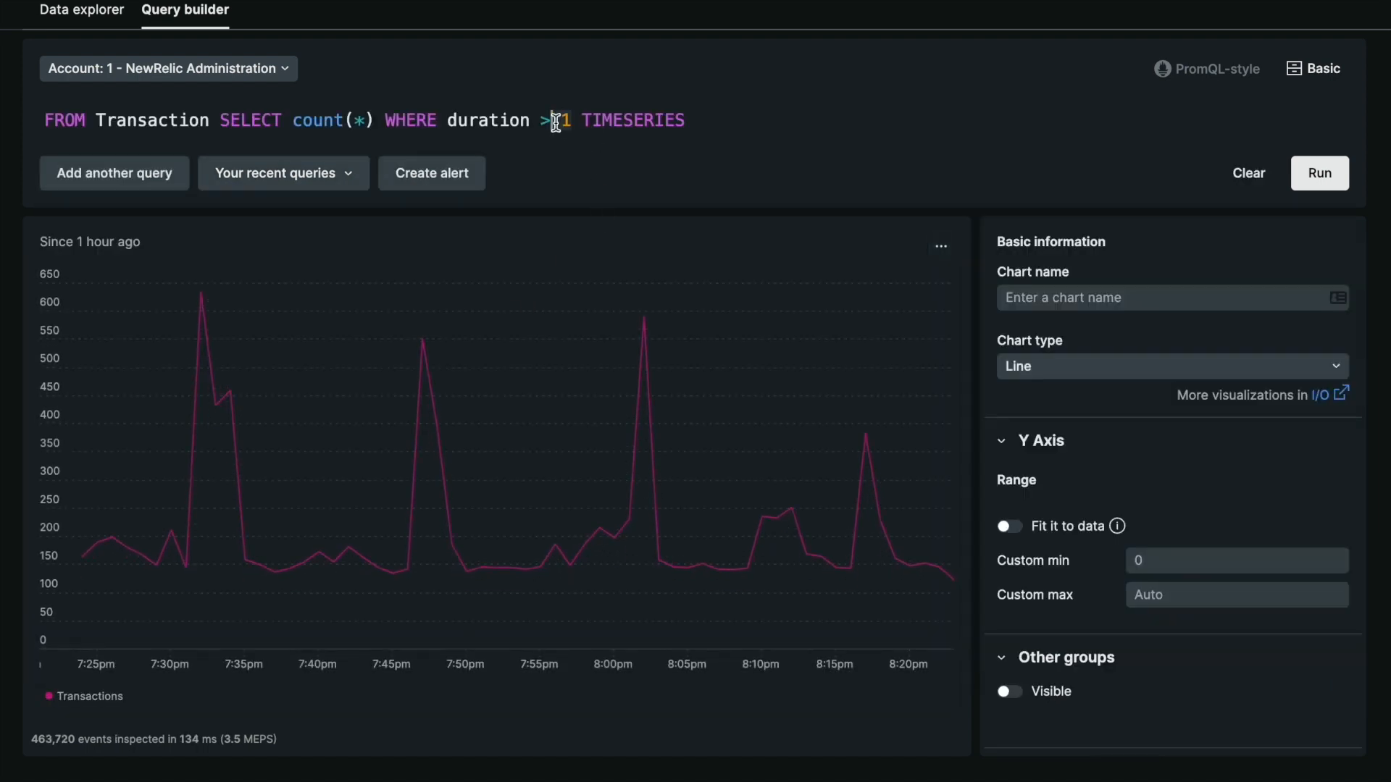
{"action": "type", "text": "("}
{"action": "type", "text": "FROM Transaction SELECT average(duration))"}
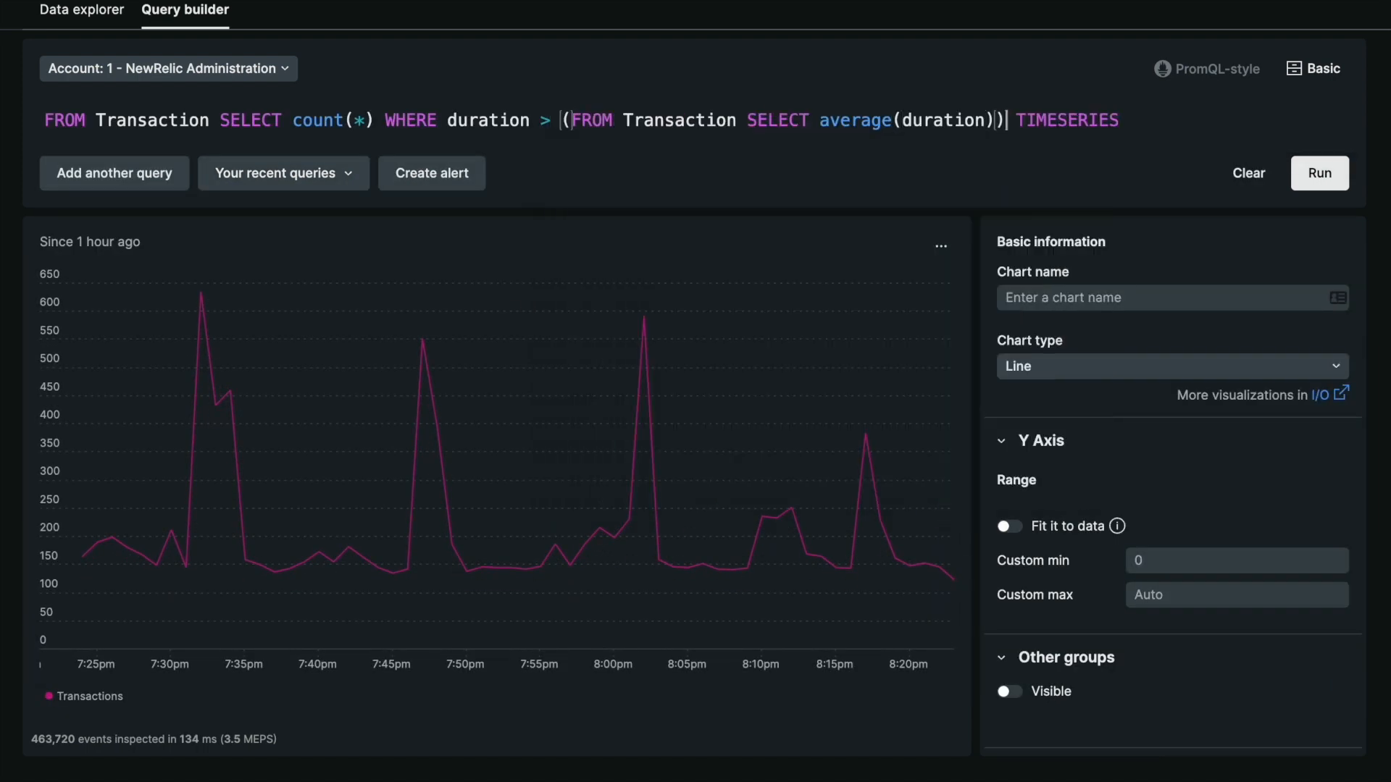
{"action": "key", "text": "ctrl+Return"}
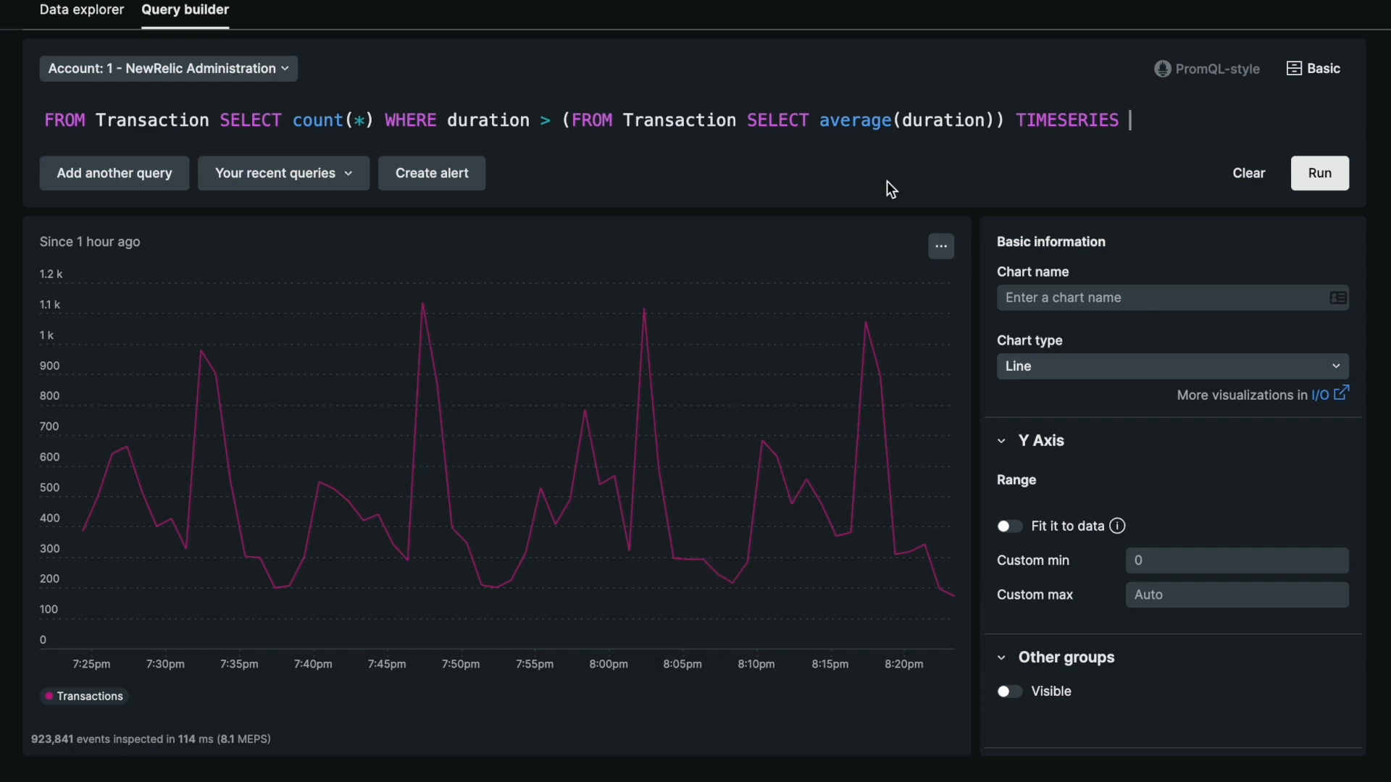
Add SINCE 1 day AGO inside the average(duration) subquery and run the query
{"action": "left_click", "coordinate": [1003, 119]}
{"action": "left_click", "coordinate": [991, 118]}
{"action": "type", "text": "SINCE 1 day"}
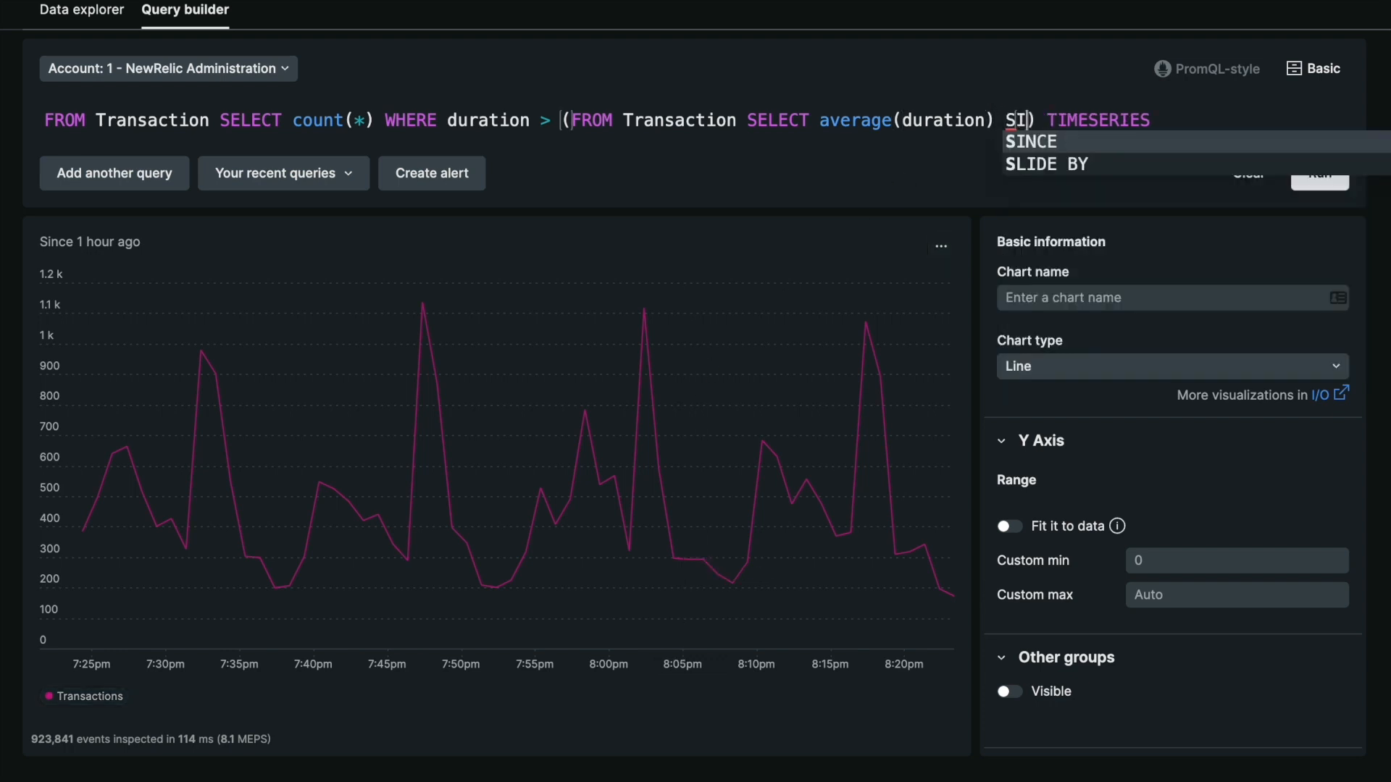
{"action": "type", "text": " AGO"}
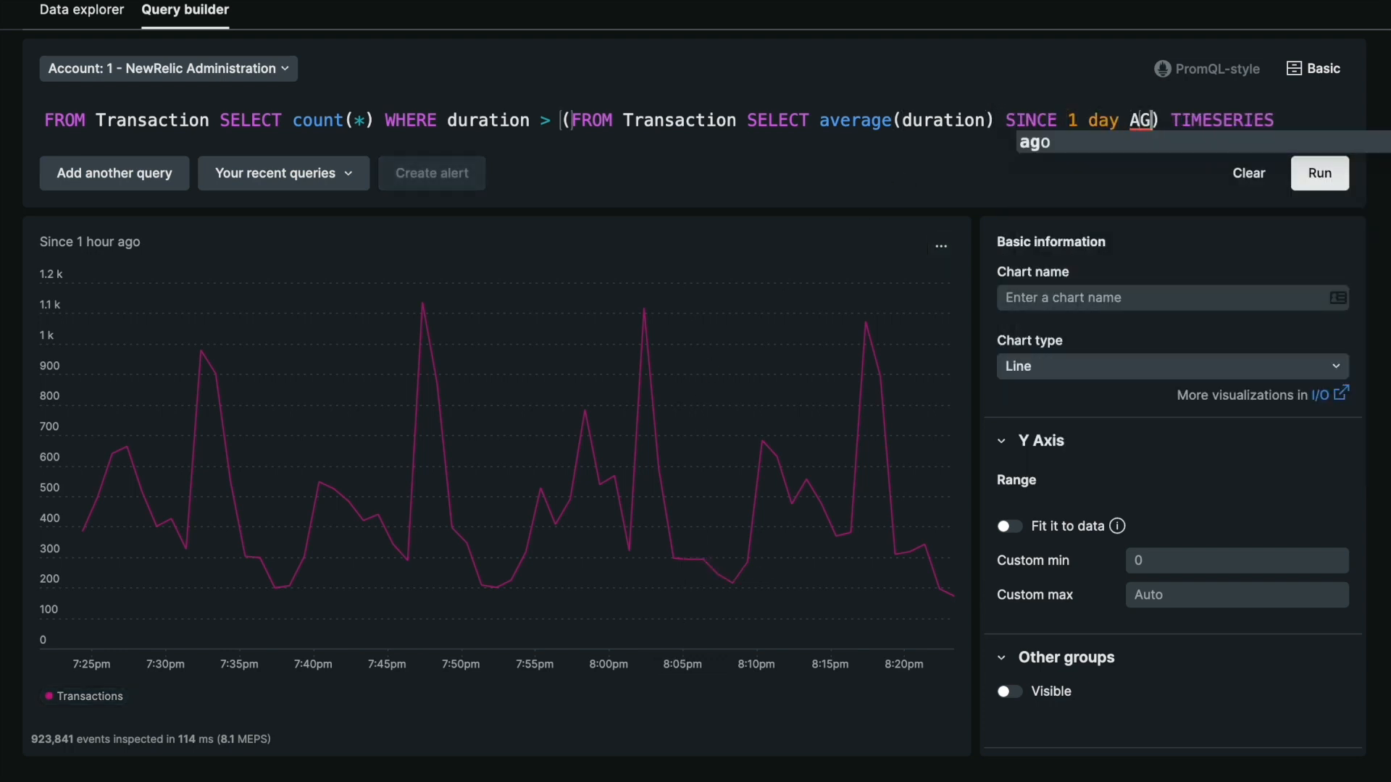
{"action": "key", "text": "ctrl+Return"}
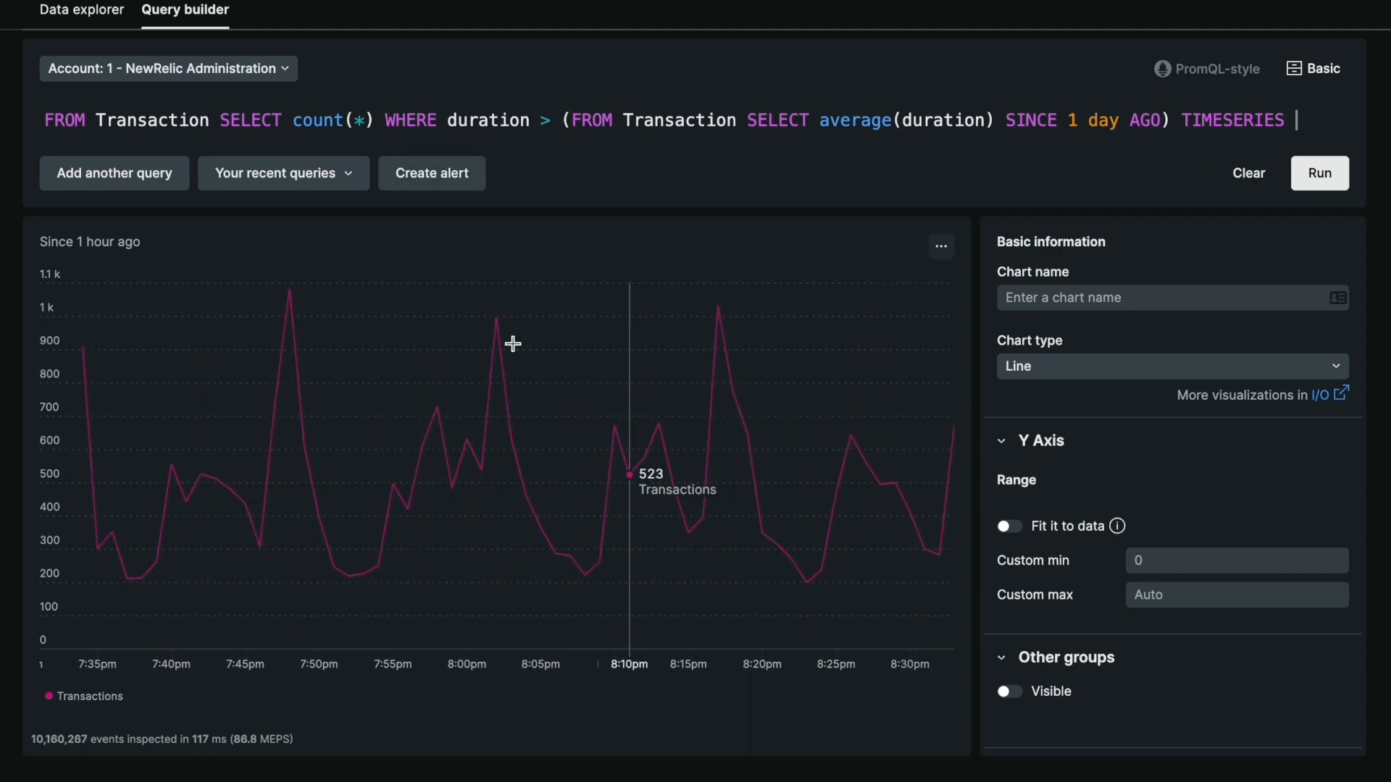
{"action": "left_click_drag", "start_coordinate": [142, 247], "coordinate": [32, 249]}
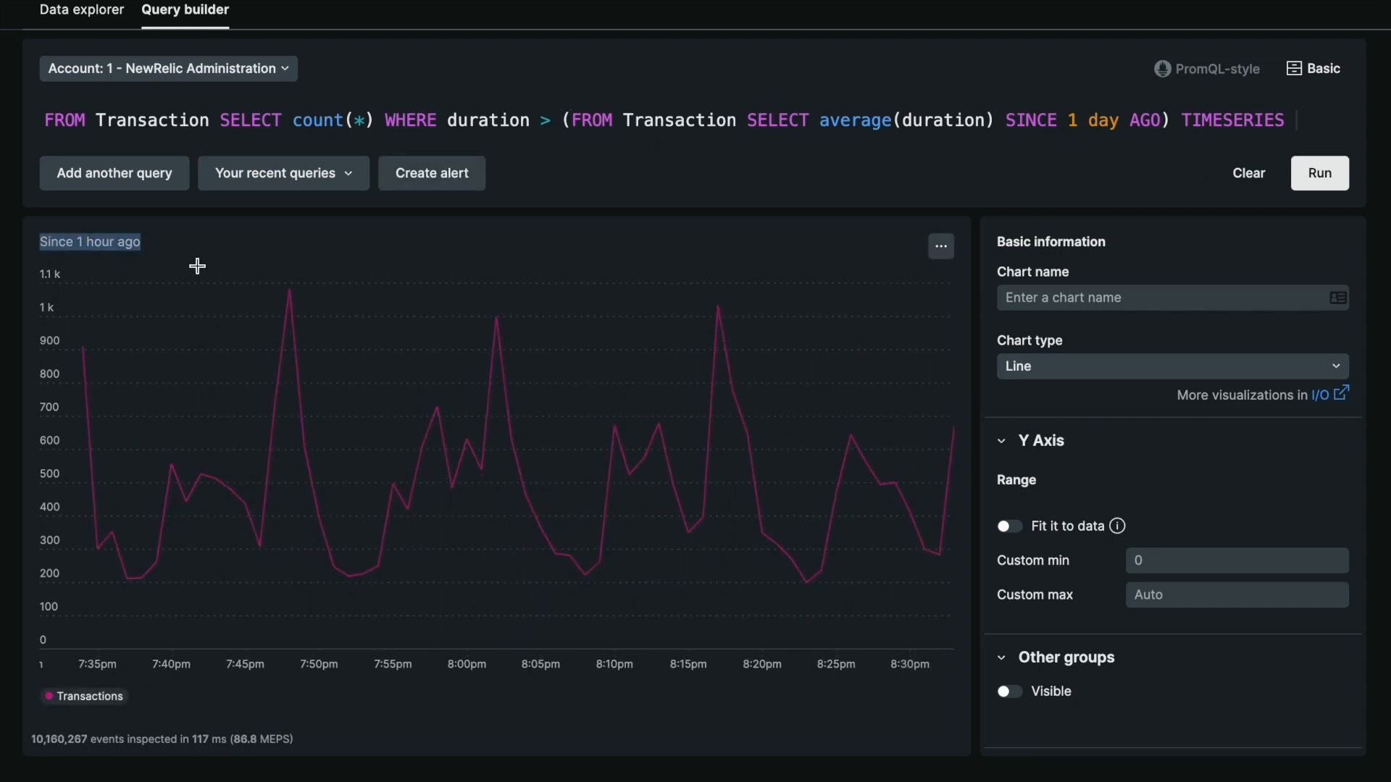
{"action": "left_click", "coordinate": [293, 257]}
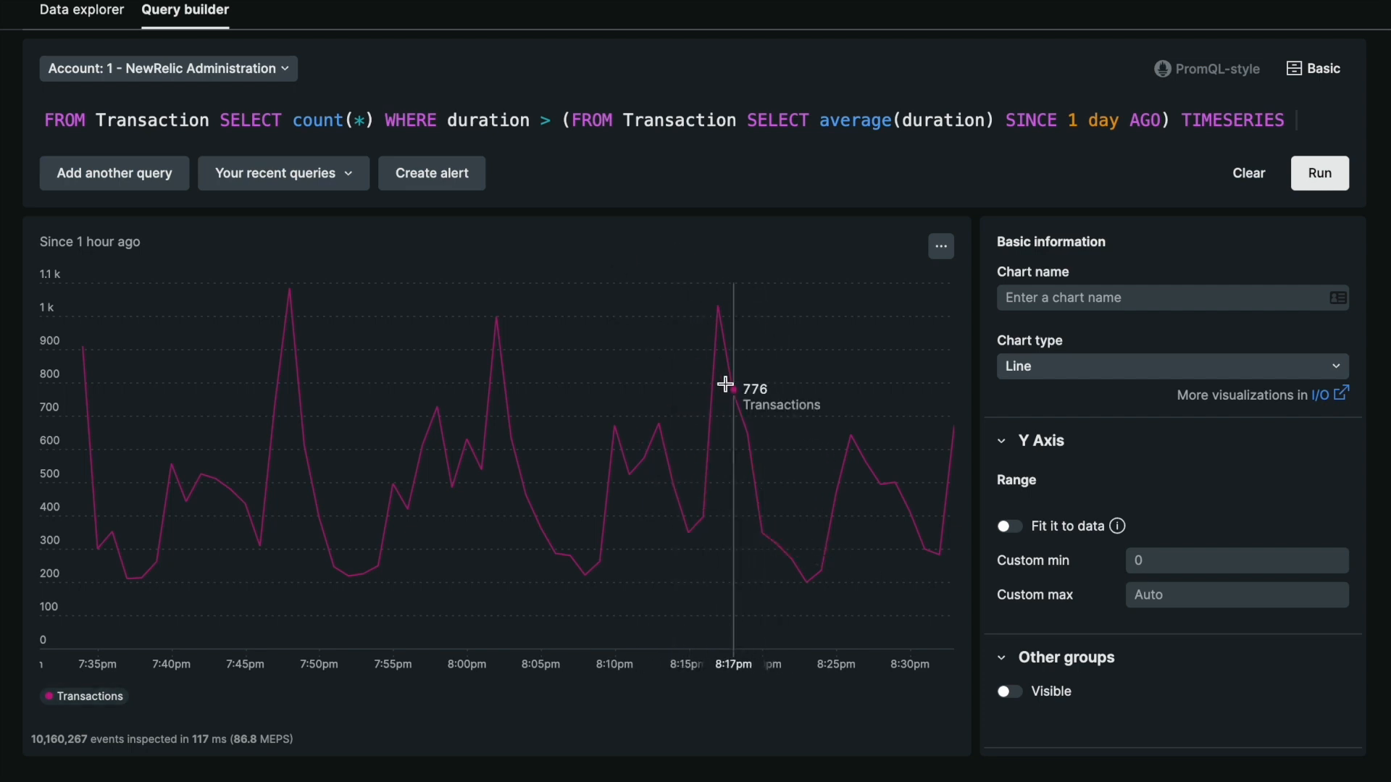
Cut the subquery text from its parentheses and replace the count(*) selection and WHERE condition with average(duration)
{"action": "left_click_drag", "start_coordinate": [572, 121], "coordinate": [1157, 109]}
{"action": "key", "text": "BackSpace"}
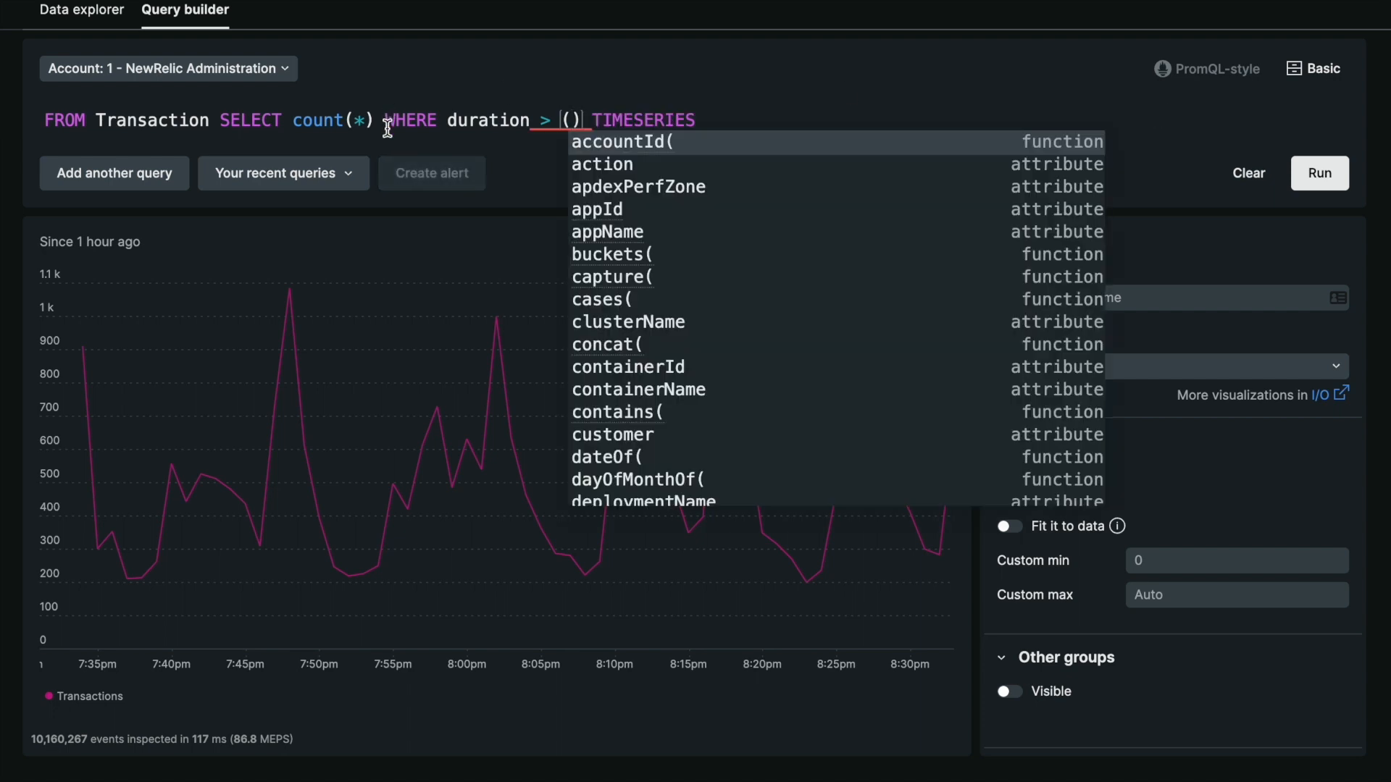
{"action": "left_click_drag", "start_coordinate": [301, 121], "coordinate": [585, 121]}
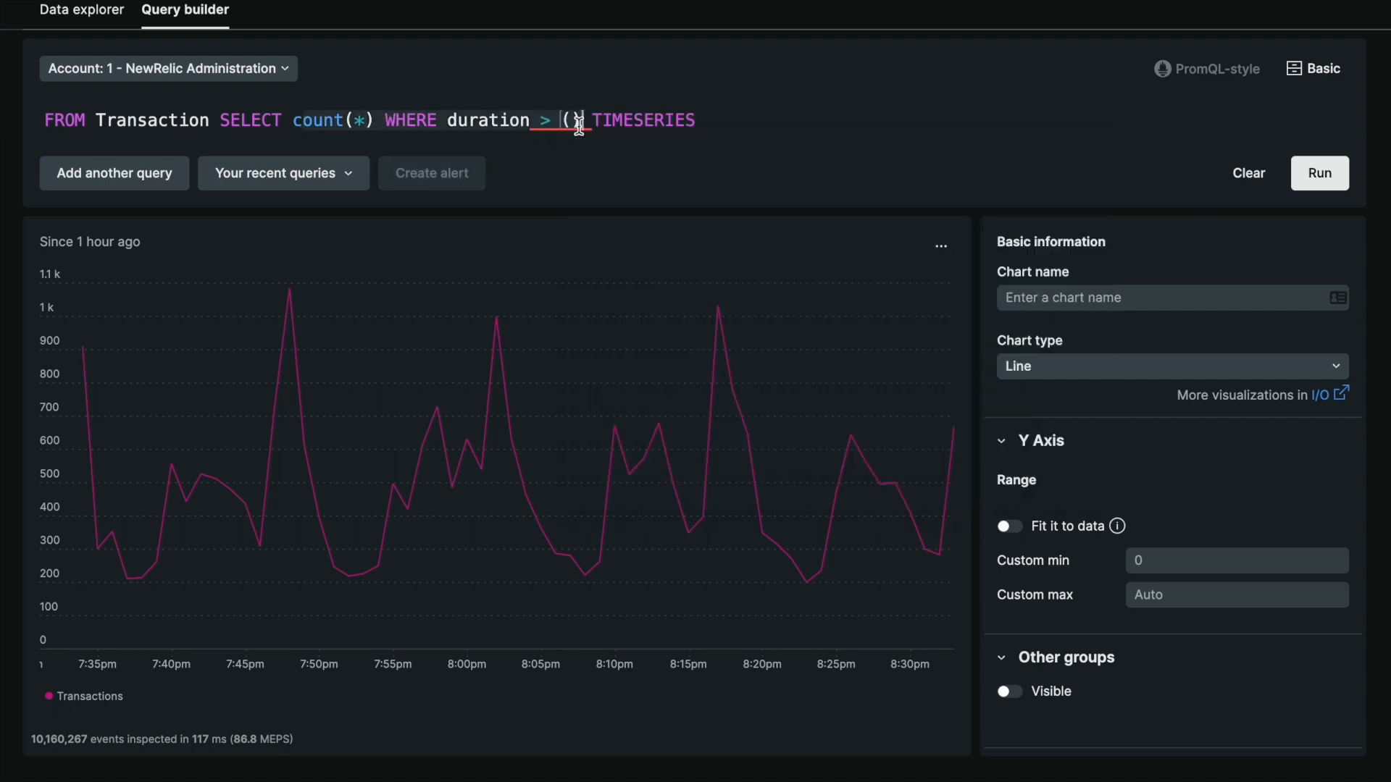
{"action": "key", "text": "BackSpace"}
{"action": "type", "text": "average(duration)"}
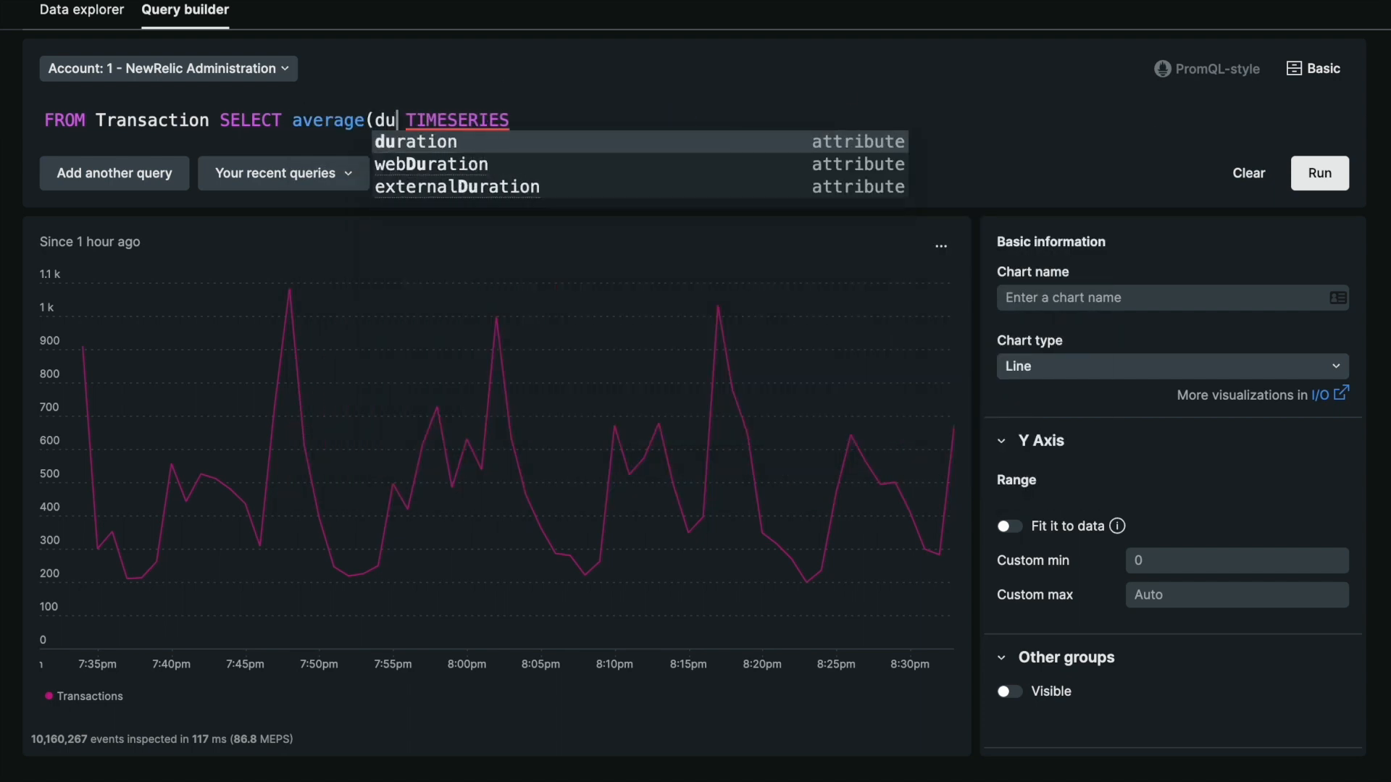
{"action": "type", "text": " -"}
Subtract the parenthesised subquery (FROM Transaction SELECT average(duration) SINCE 1 day AGO) from average(duration) and run the query
{"action": "type", "text": "FROM Transaction SELECT average(duration) SINCE 1 day AGO"}
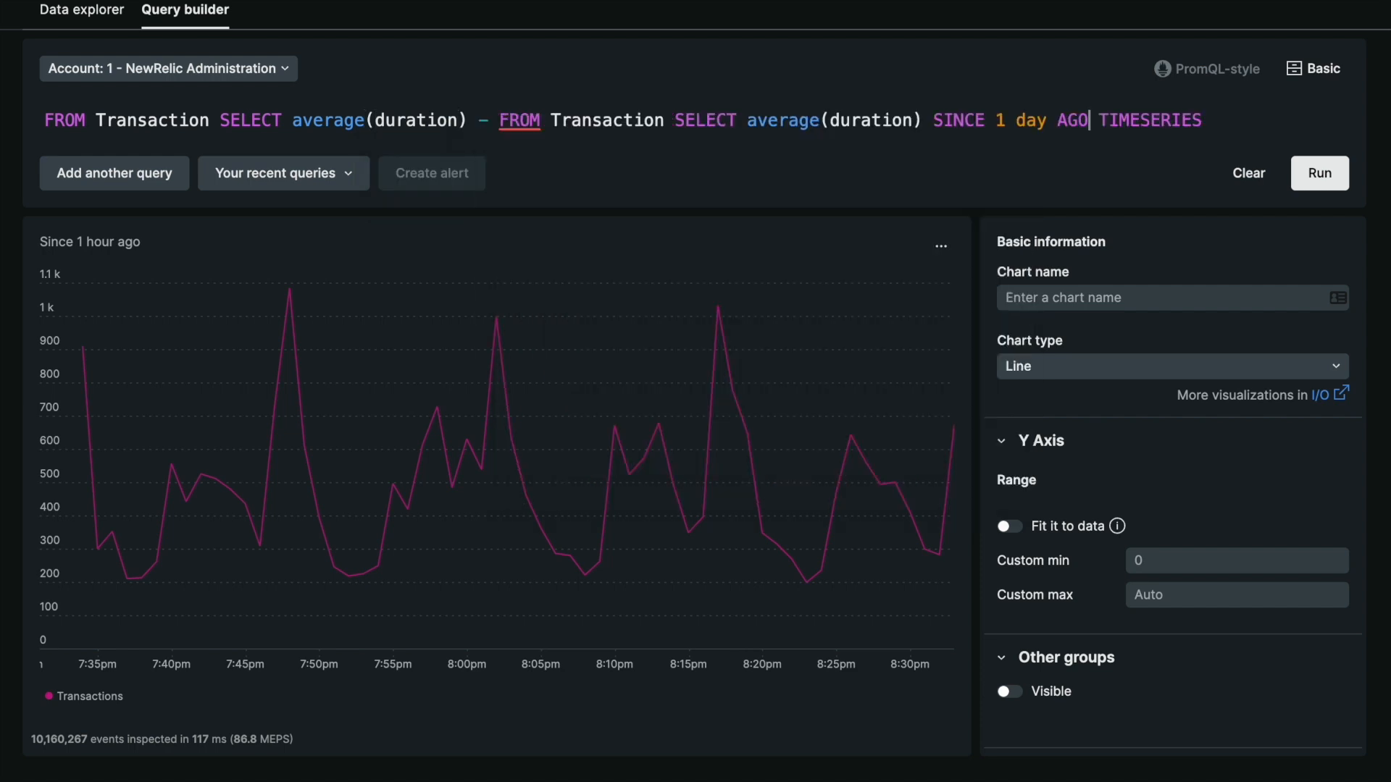
{"action": "type", "text": ")"}
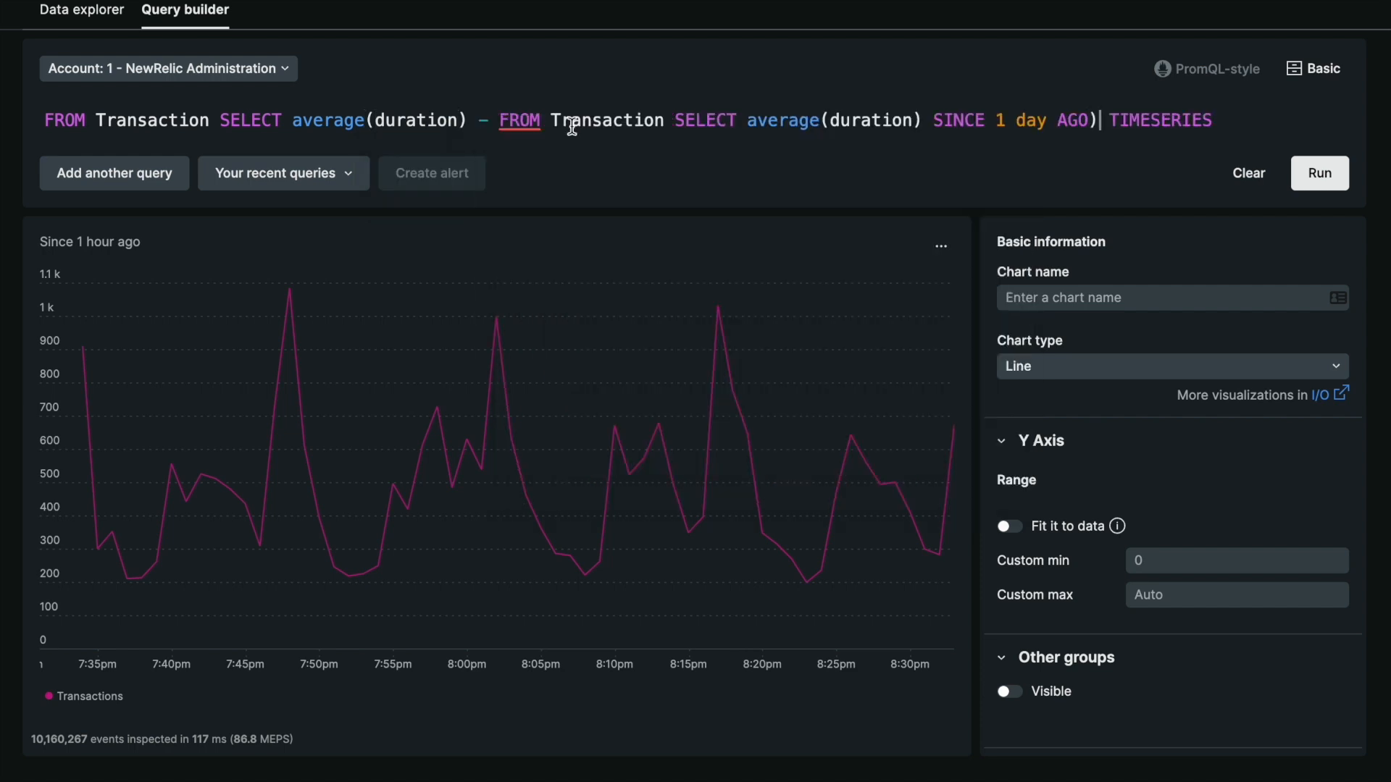
{"action": "left_click", "coordinate": [497, 120]}
{"action": "type", "text": "("}
{"action": "left_click", "coordinate": [1251, 122]}
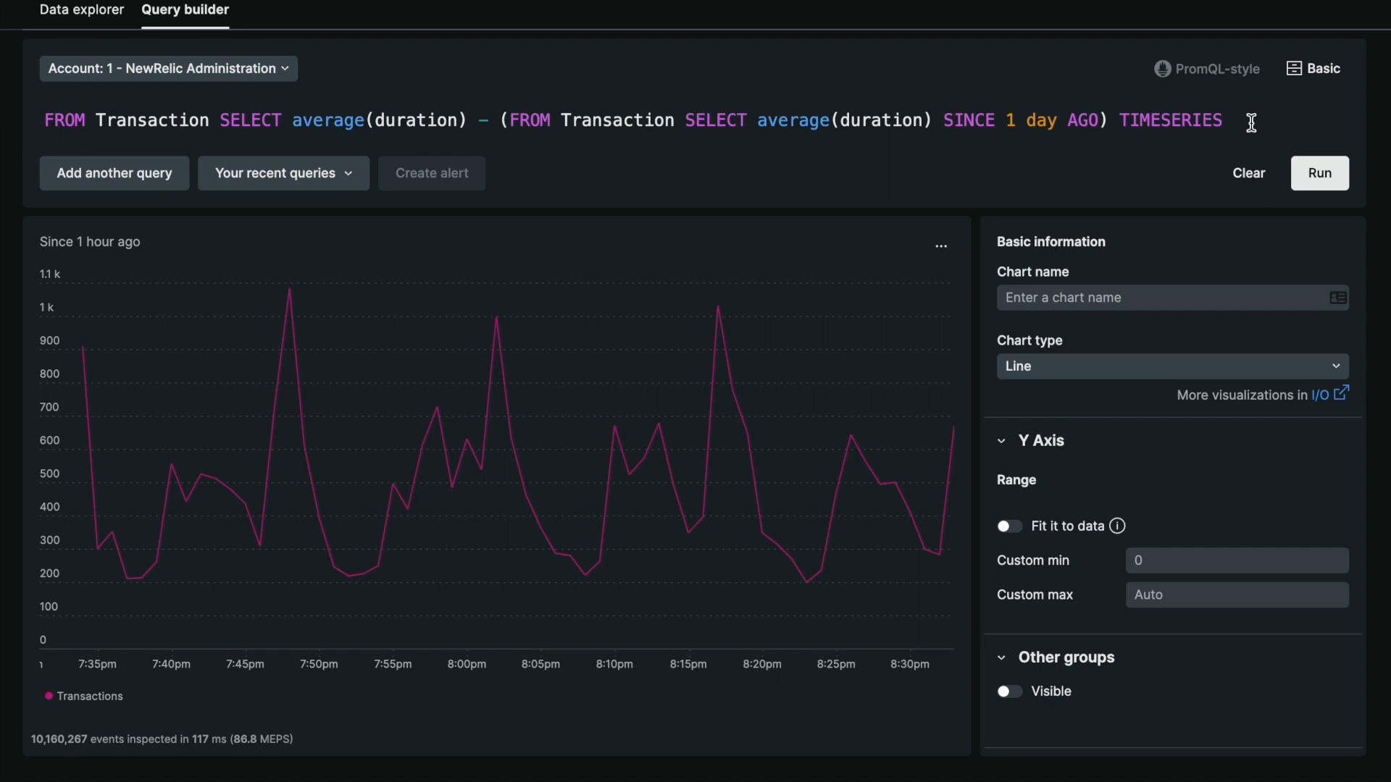
{"action": "key", "text": "Return"}
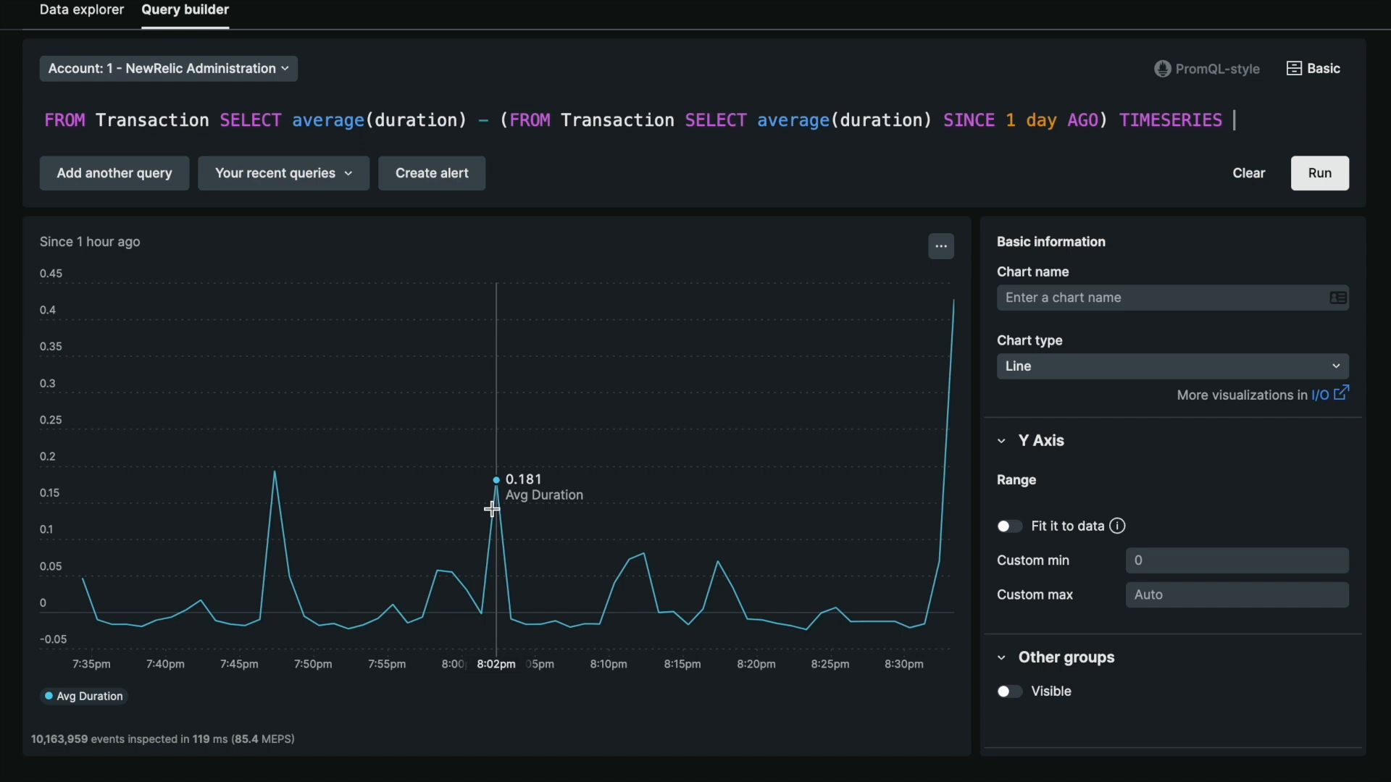
Replace the whole query with a new one starting FROM TransactionError SELECT
{"action": "key", "text": "ctrl+a"}
{"action": "type", "text": "FROM "}
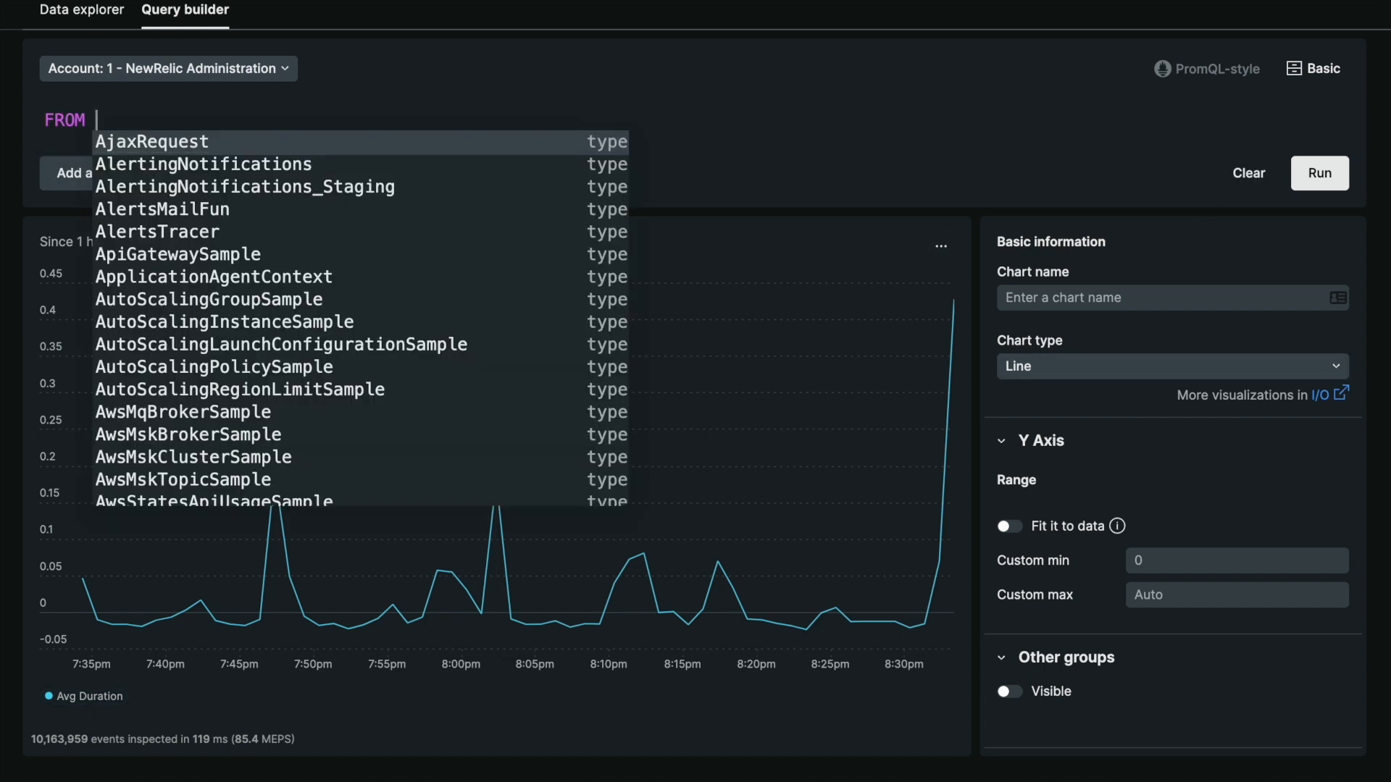
{"action": "type", "text": "Tra"}
{"action": "key", "text": "Down"}
{"action": "key", "text": "Return"}
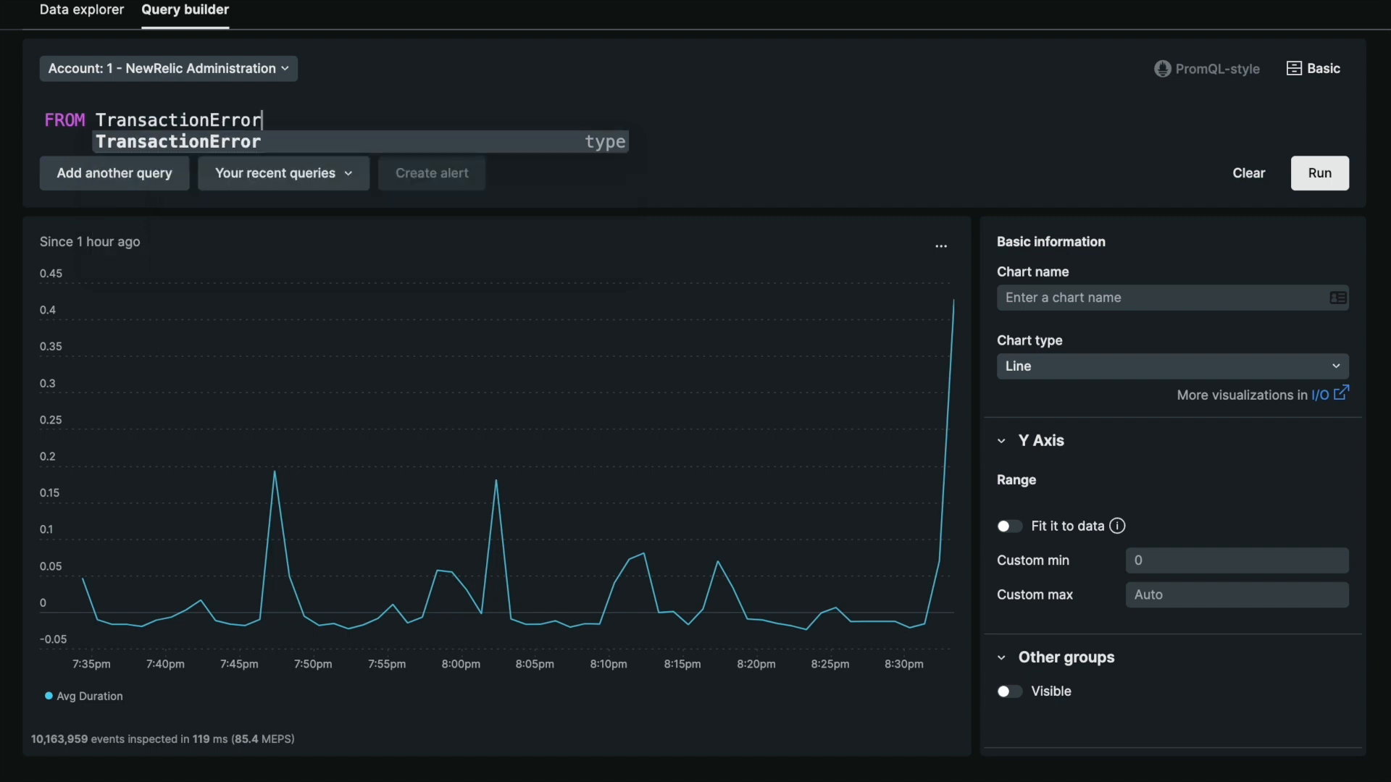
{"action": "type", "text": "S"}
{"action": "key", "text": "BackSpace"}
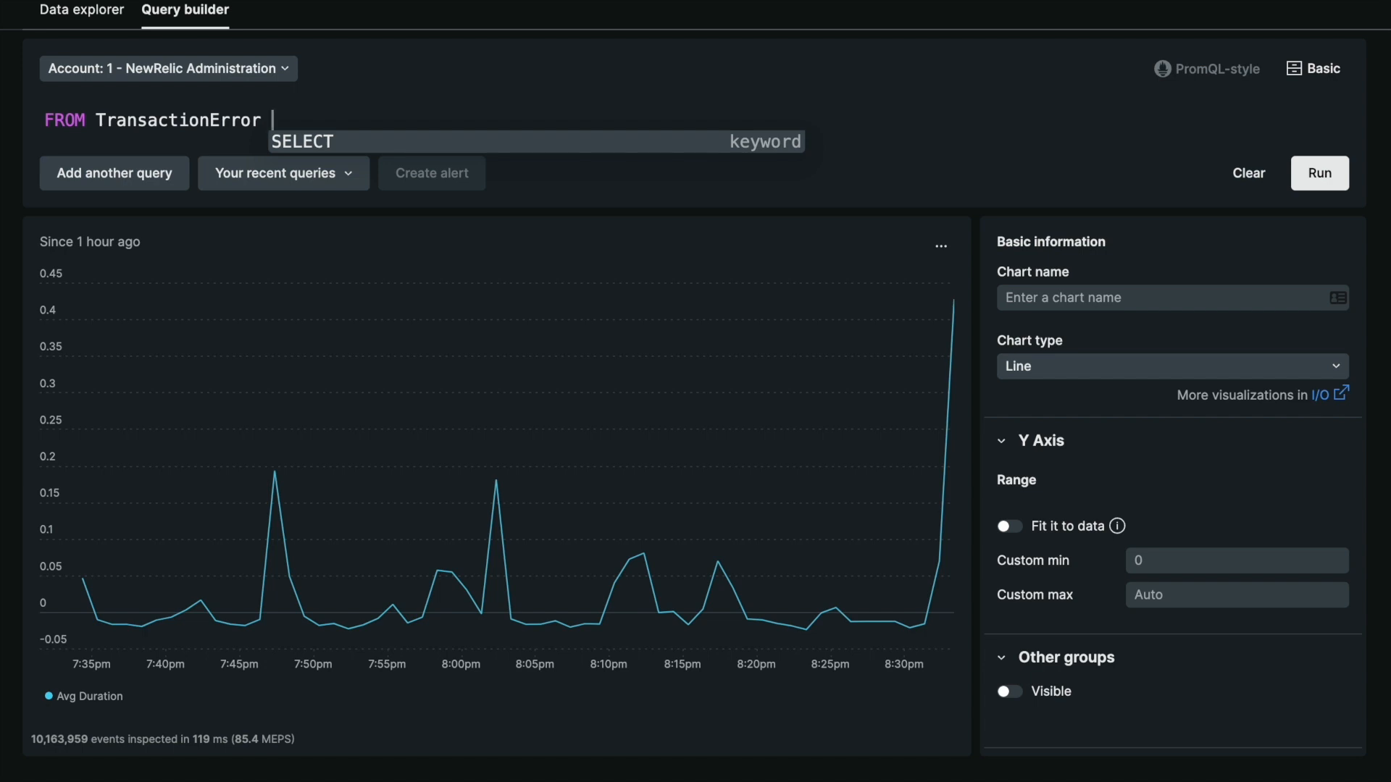
{"action": "type", "text": "Se"}
{"action": "key", "text": "Return"}
Complete the TransactionError query with uniques(entityGuid) and run it
{"action": "type", "text": "uni"}
{"action": "key", "text": "Return"}
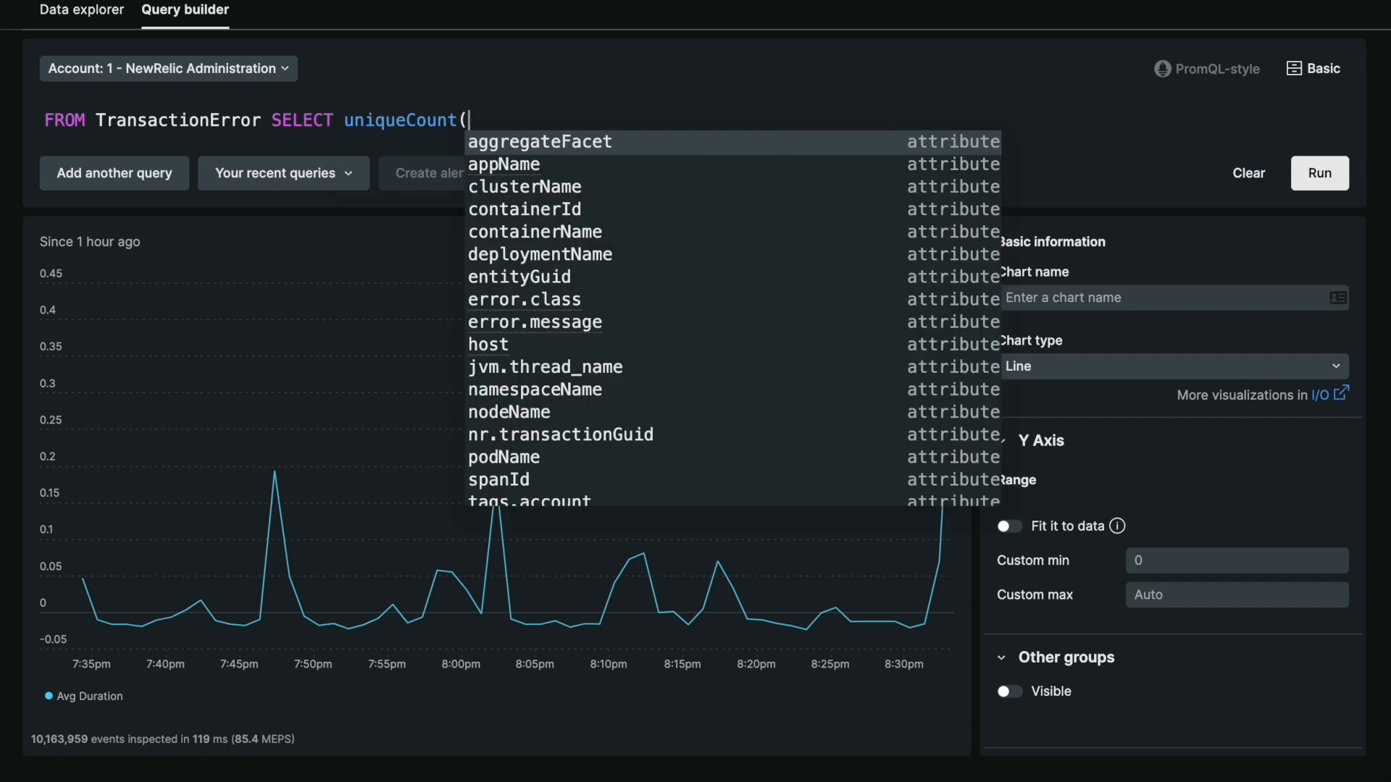
{"action": "key", "text": "BackSpace"}
{"action": "key", "text": "BackSpace"}
{"action": "key", "text": "BackSpace"}
{"action": "key", "text": "BackSpace"}
{"action": "key", "text": "BackSpace"}
{"action": "key", "text": "BackSpace"}
{"action": "type", "text": "s"}
{"action": "key", "text": "Return"}
{"action": "type", "text": "en"}
{"action": "key", "text": "Return"}
{"action": "type", "text": ")"}
{"action": "key", "text": "Return"}
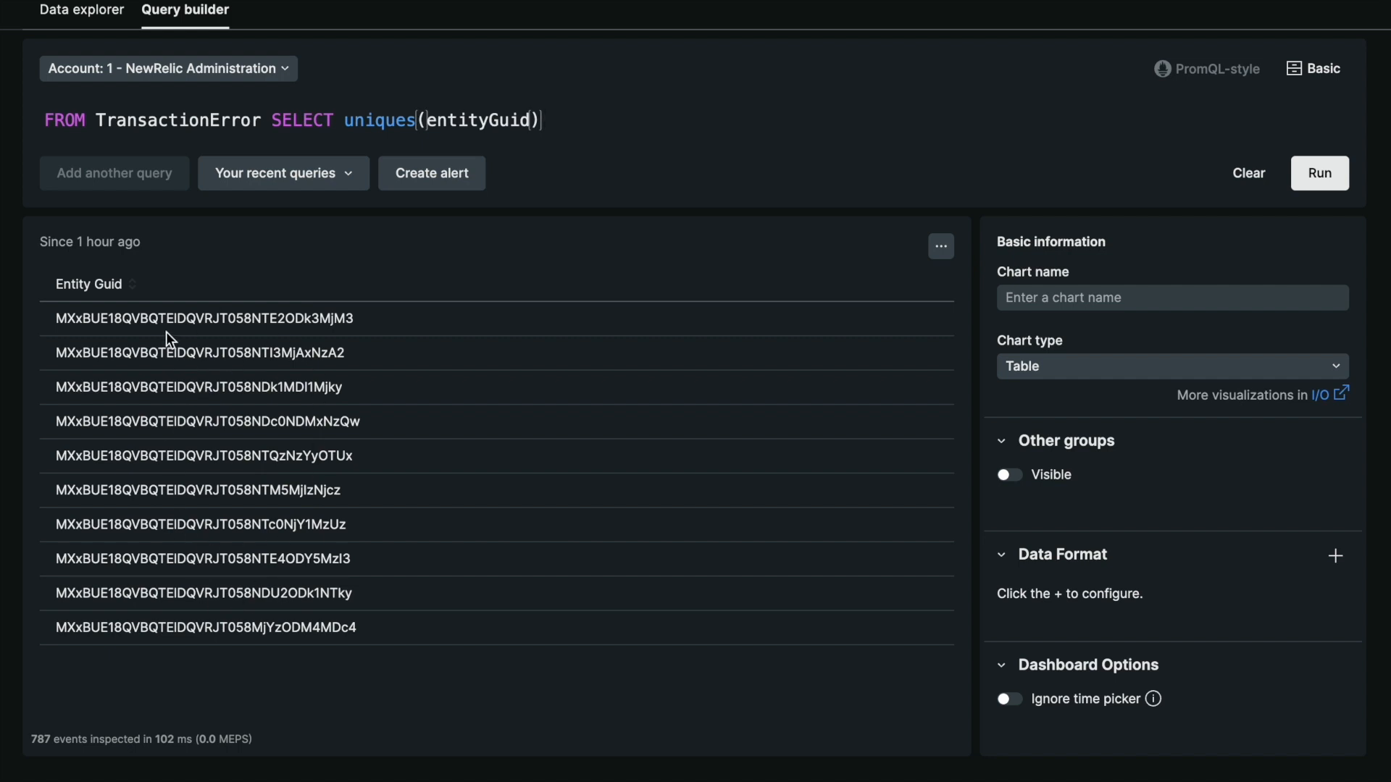
Wrap the TransactionError query in parentheses as a subquery of FROM Transaction SELECT count(*) WHERE entityGuid IN
{"action": "left_click", "coordinate": [45, 127]}
{"action": "type", "text": "FROM "}
{"action": "type", "text": "Transaction SELECT count(*) WHERE entityGuid IN ("}
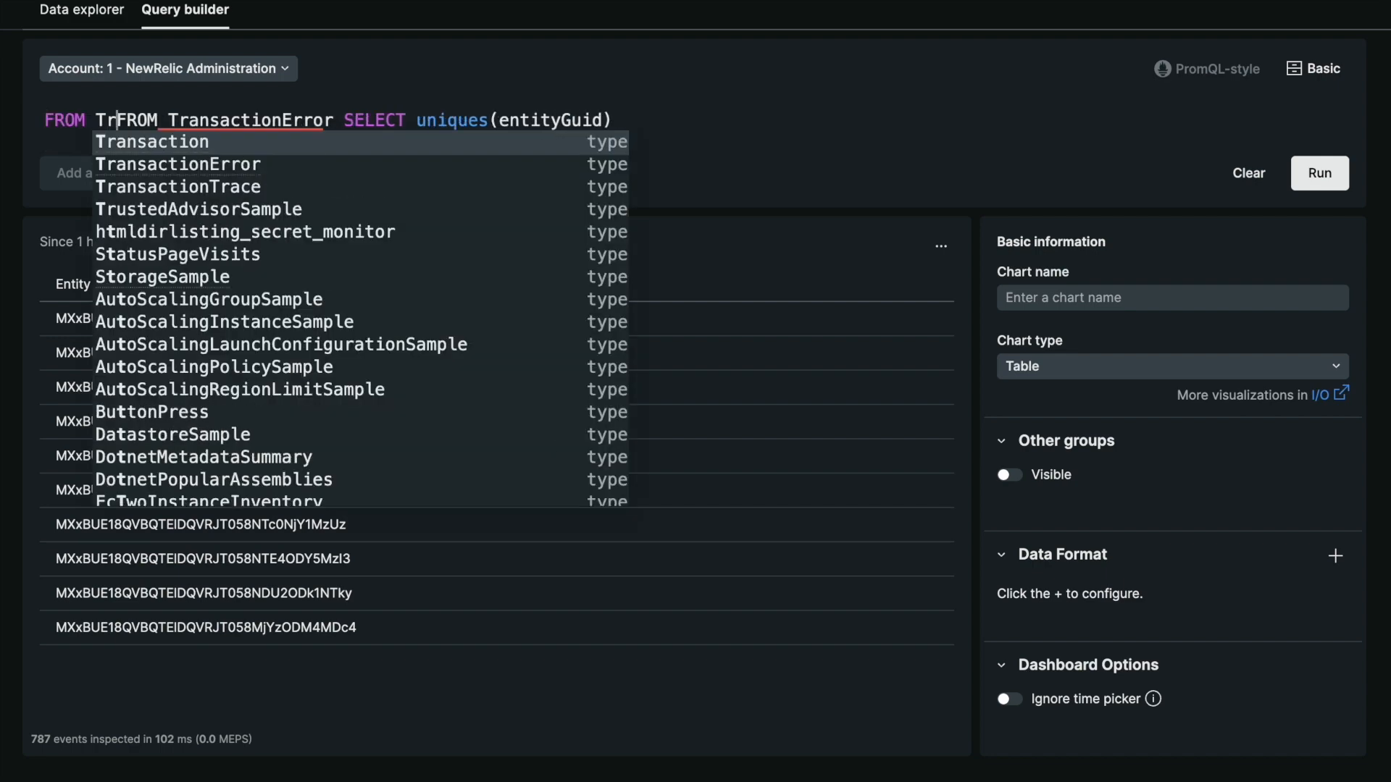
{"action": "left_click", "coordinate": [1115, 116]}
{"action": "key", "text": "Escape"}
{"action": "type", "text": ") WHERE entityGuid IN ("}
{"action": "double_click", "coordinate": [571, 120]}
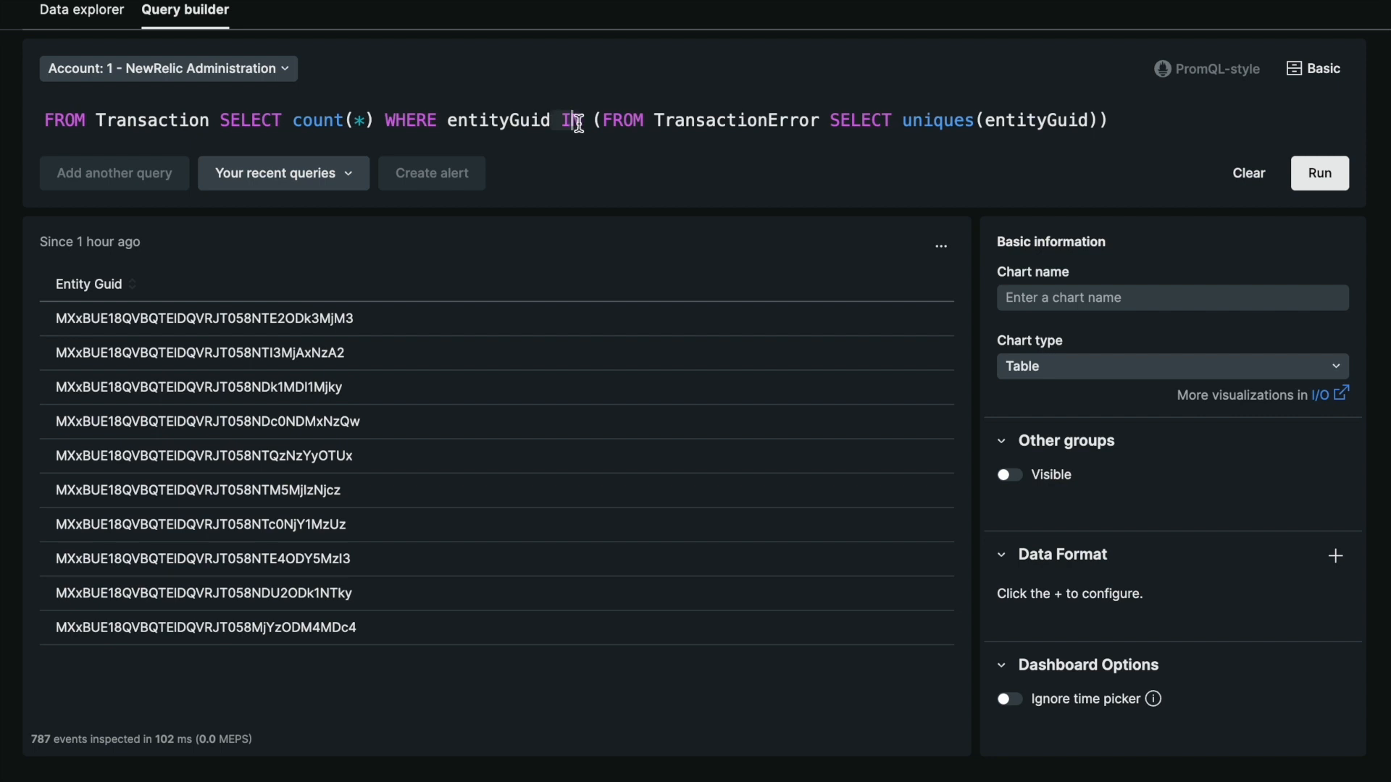
{"action": "double_click", "coordinate": [914, 119]}
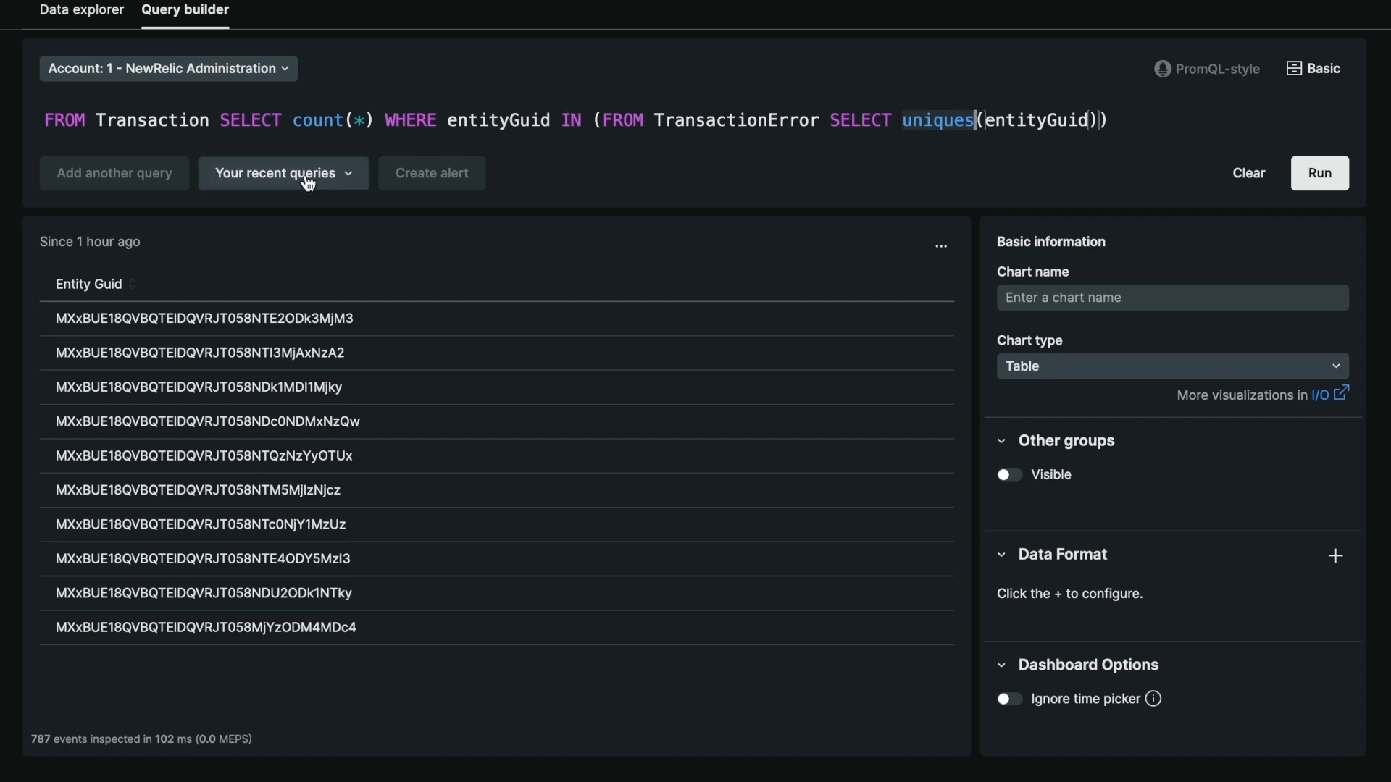
{"action": "left_click", "coordinate": [129, 115]}
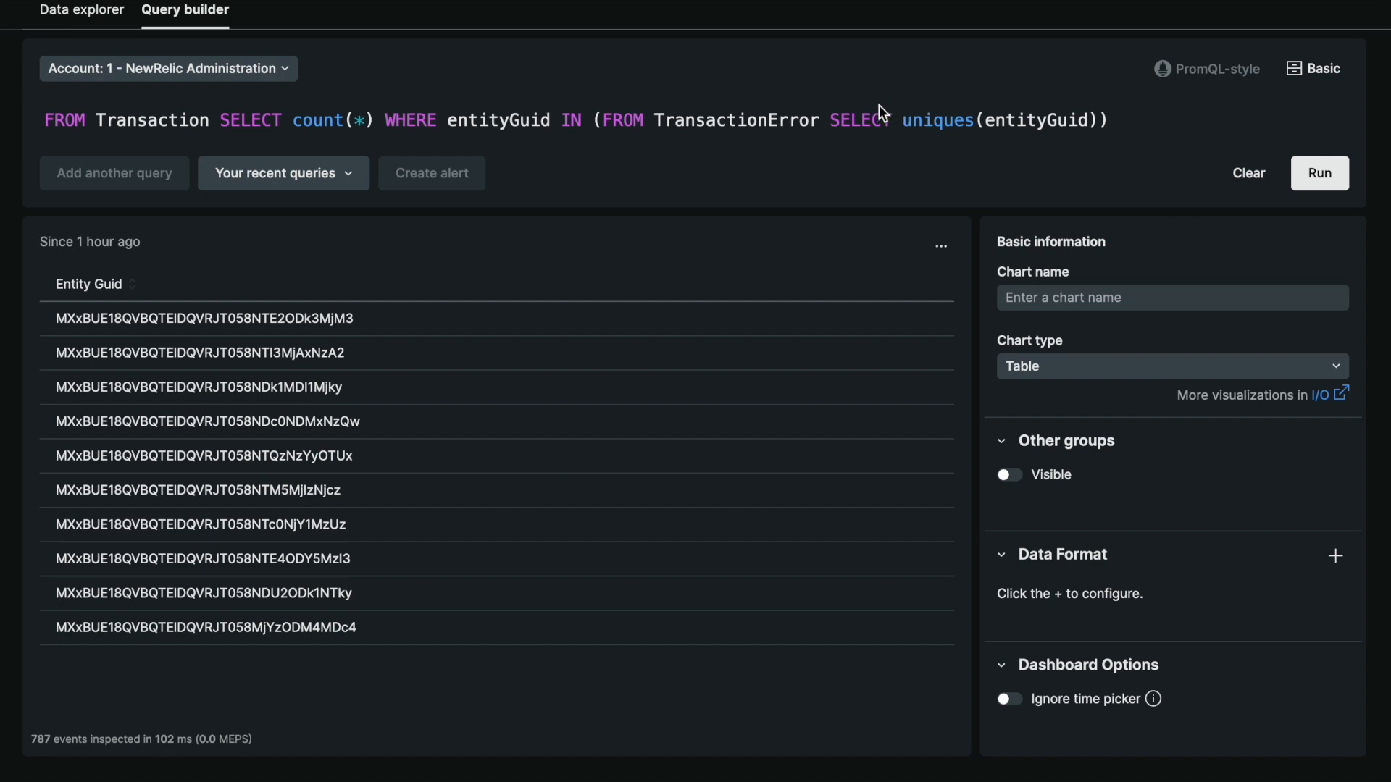
{"action": "left_click", "coordinate": [985, 117]}
{"action": "double_click", "coordinate": [776, 118]}
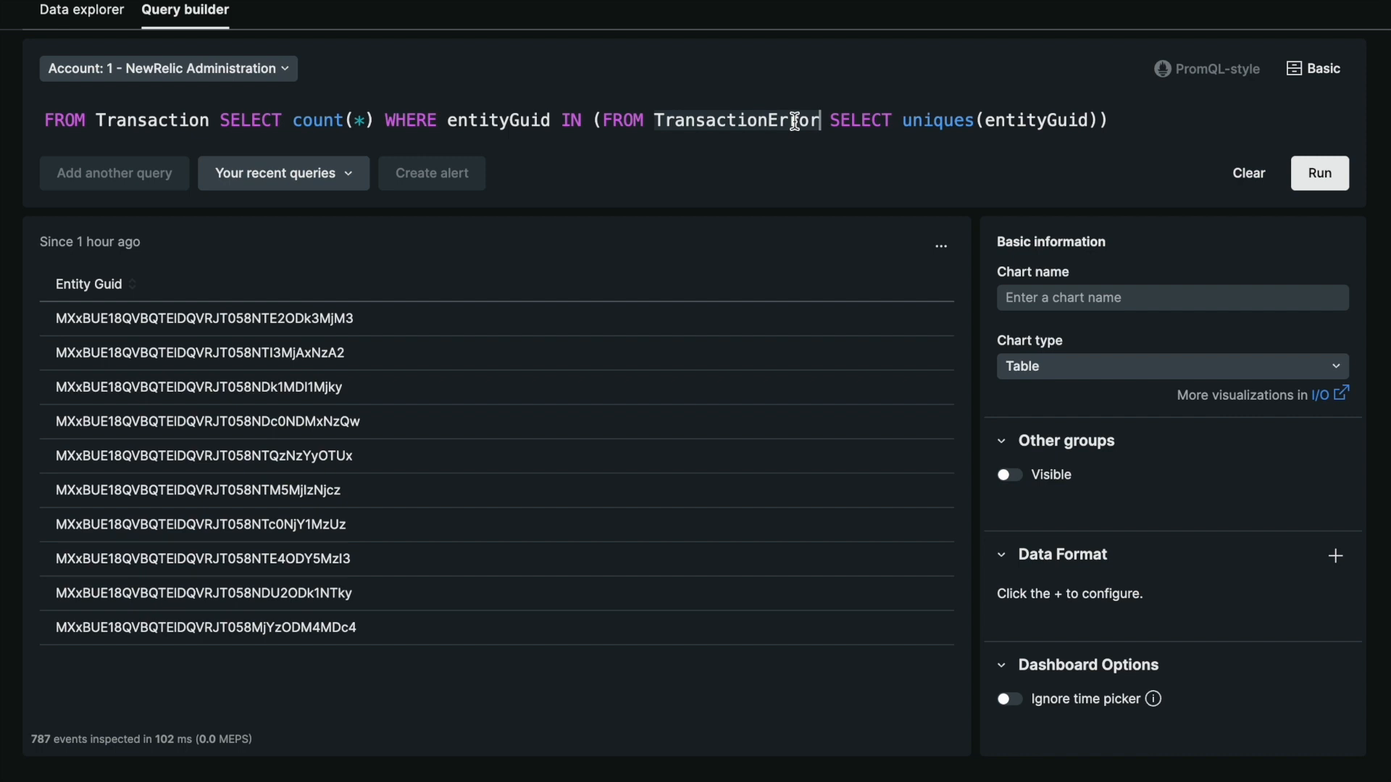
Append FACET appName to the query and run it with the results shown as a pie chart
{"action": "left_click", "coordinate": [1131, 122]}
{"action": "type", "text": "FACET ap"}
{"action": "key", "text": "Down"}
{"action": "key", "text": "Return"}
{"action": "key", "text": "super+Return"}
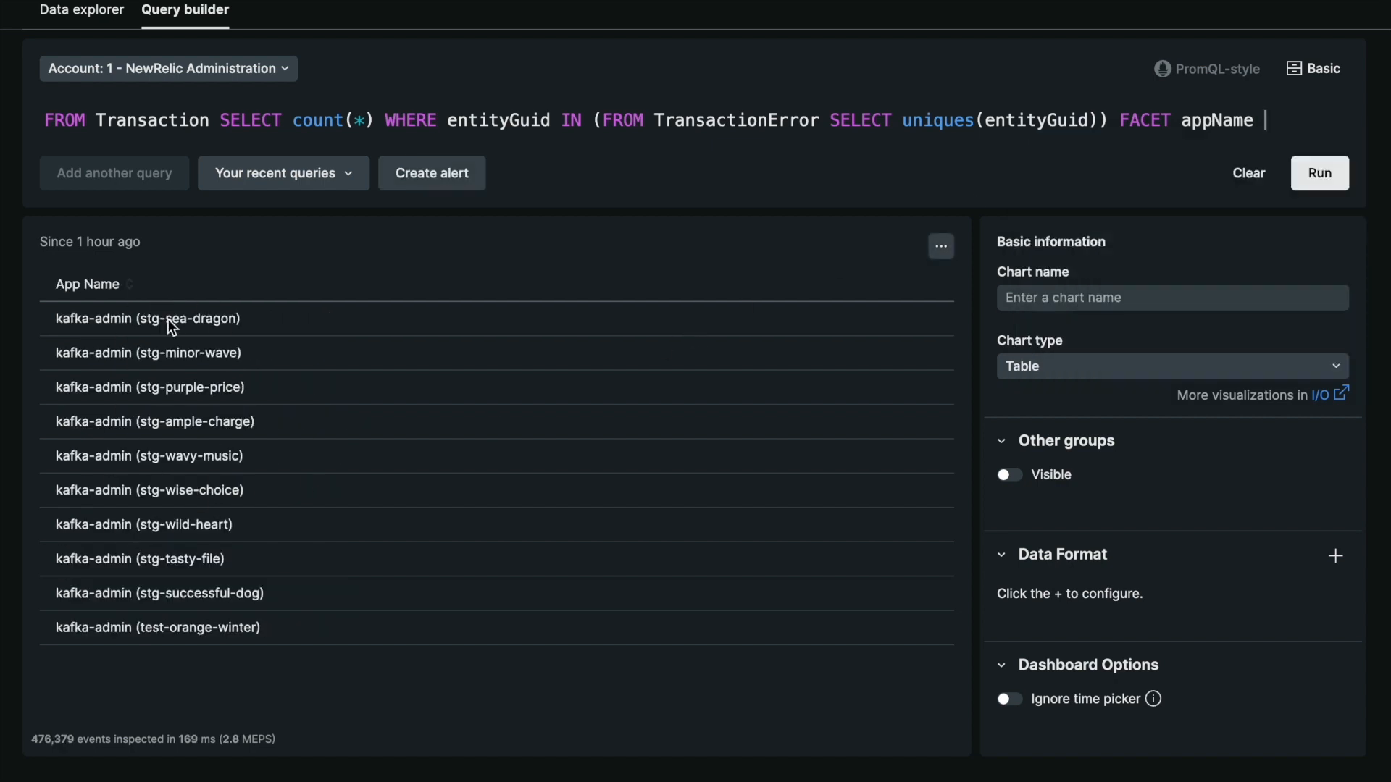
{"action": "left_click", "coordinate": [1038, 369]}
{"action": "left_click", "coordinate": [1033, 537]}
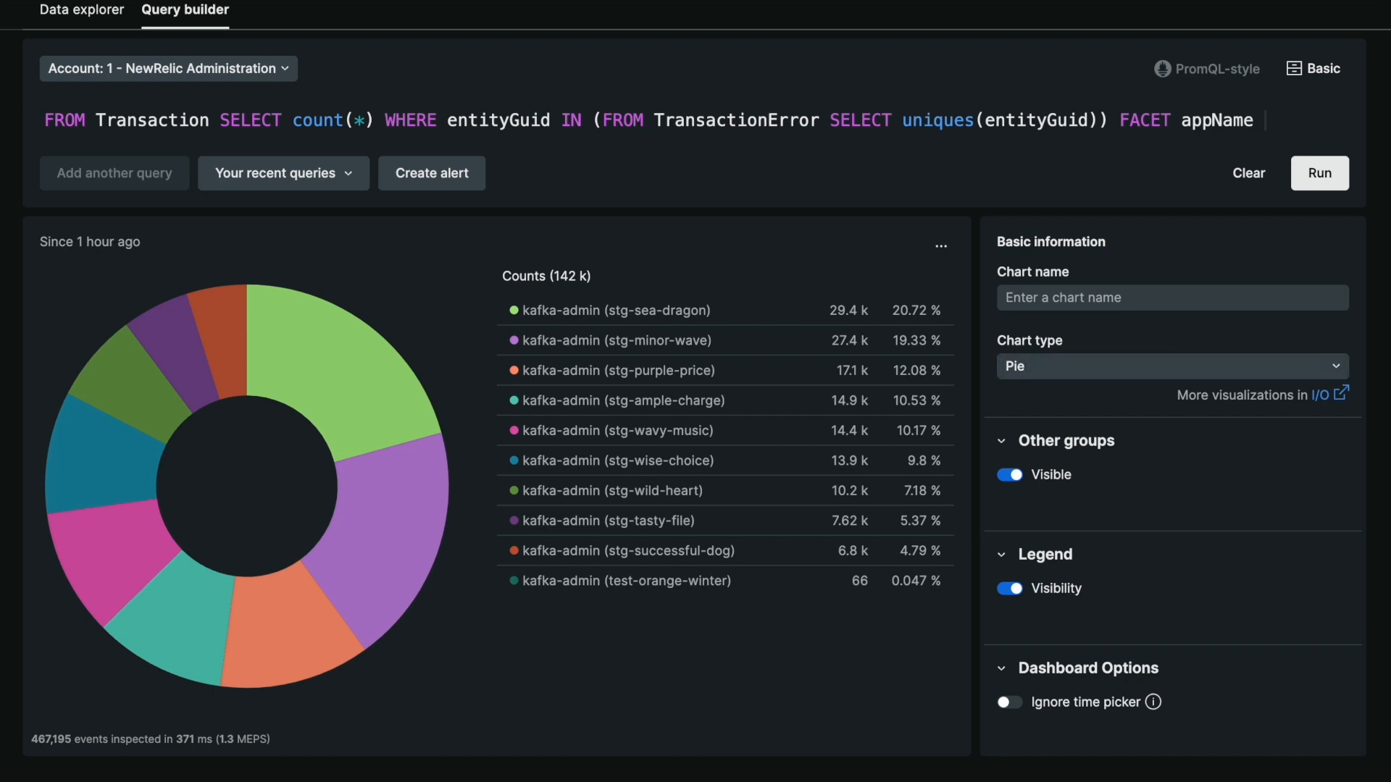
Replace count(*) in the outer query with average(duration) - (FROM Transaction SELECT average(duration) SINCE 1 day AGO)
{"action": "left_click_drag", "start_coordinate": [349, 121], "coordinate": [369, 121]}
{"action": "key", "text": "BackSpace"}
{"action": "key", "text": "Right"}
{"action": "key", "text": "BackSpace"}
{"action": "type", "text": "average(duration)"}
{"action": "type", "text": " - (FROM Transaction SELECT average(duration"}
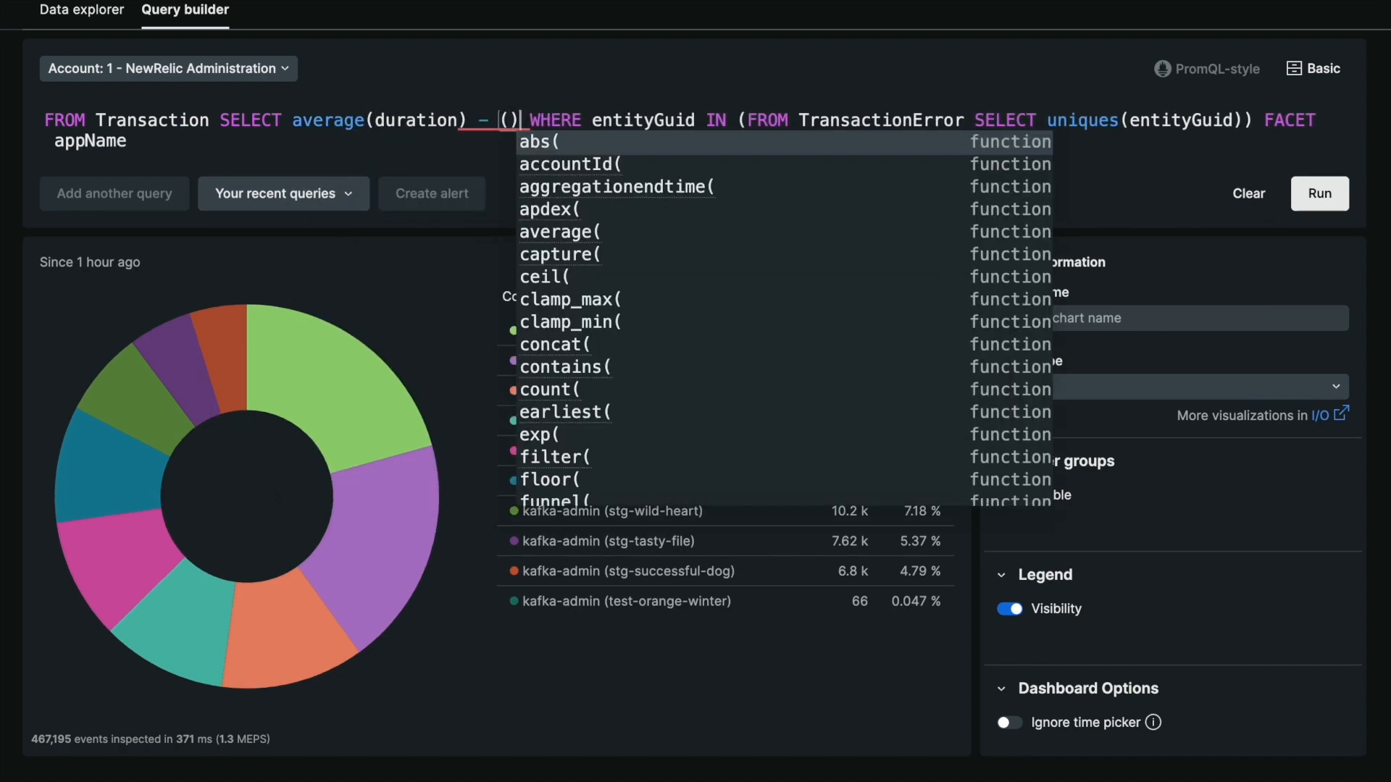
{"action": "type", "text": ") SINCE 1 day AGO"}
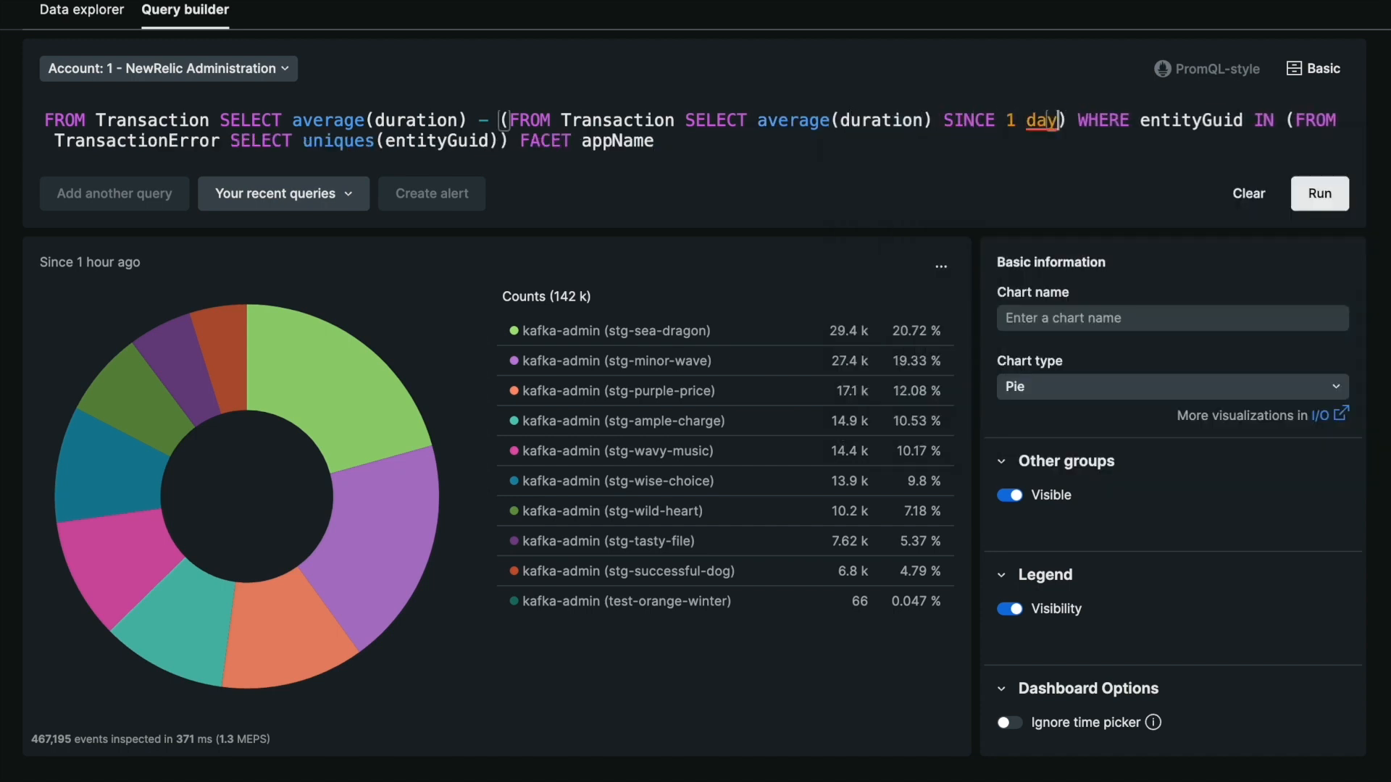
{"action": "left_click", "coordinate": [542, 119]}
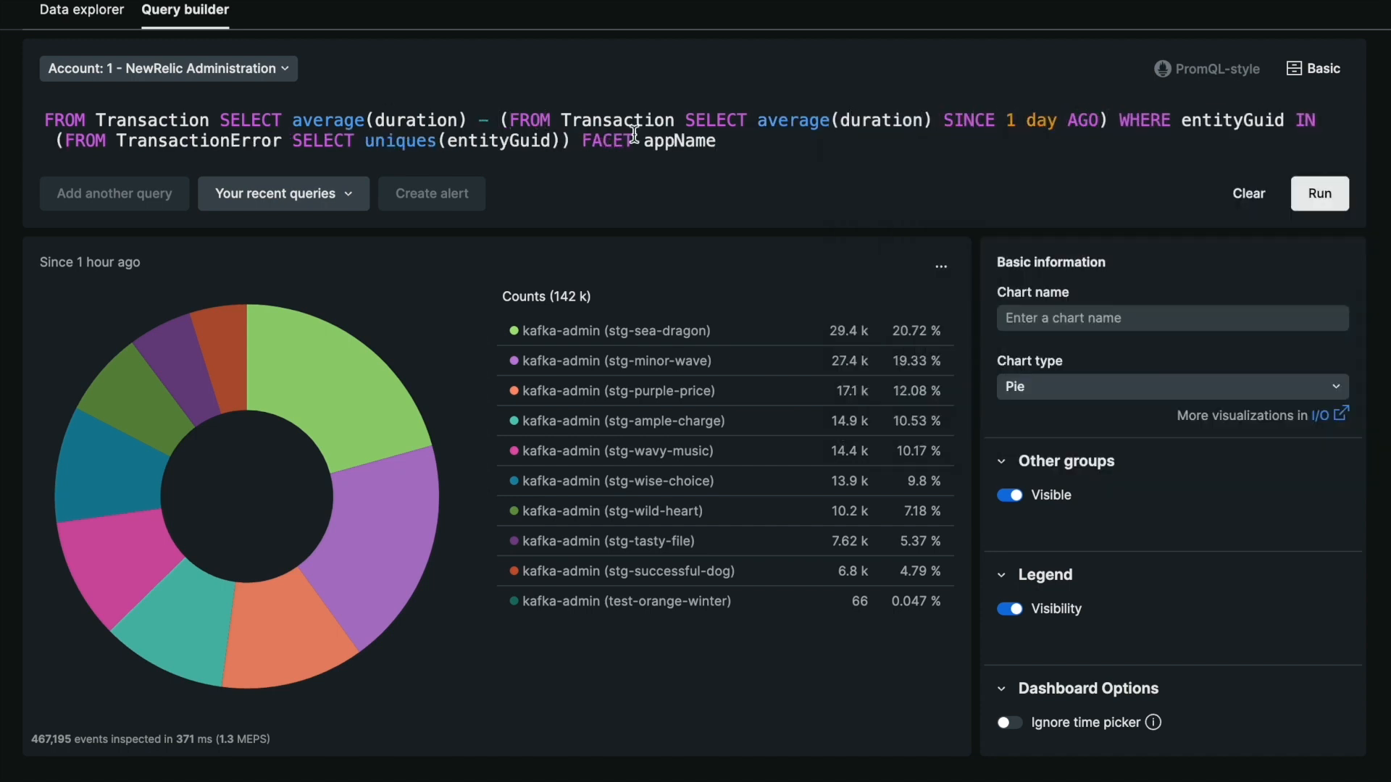
{"action": "left_click_drag", "start_coordinate": [739, 147], "coordinate": [45, 120]}
{"action": "left_click", "coordinate": [548, 114]}
{"action": "left_click", "coordinate": [513, 120]}
Insert line breaks before the outer SELECT and before the WHERE clause of the query
{"action": "left_click", "coordinate": [221, 119]}
{"action": "key", "text": "Return"}
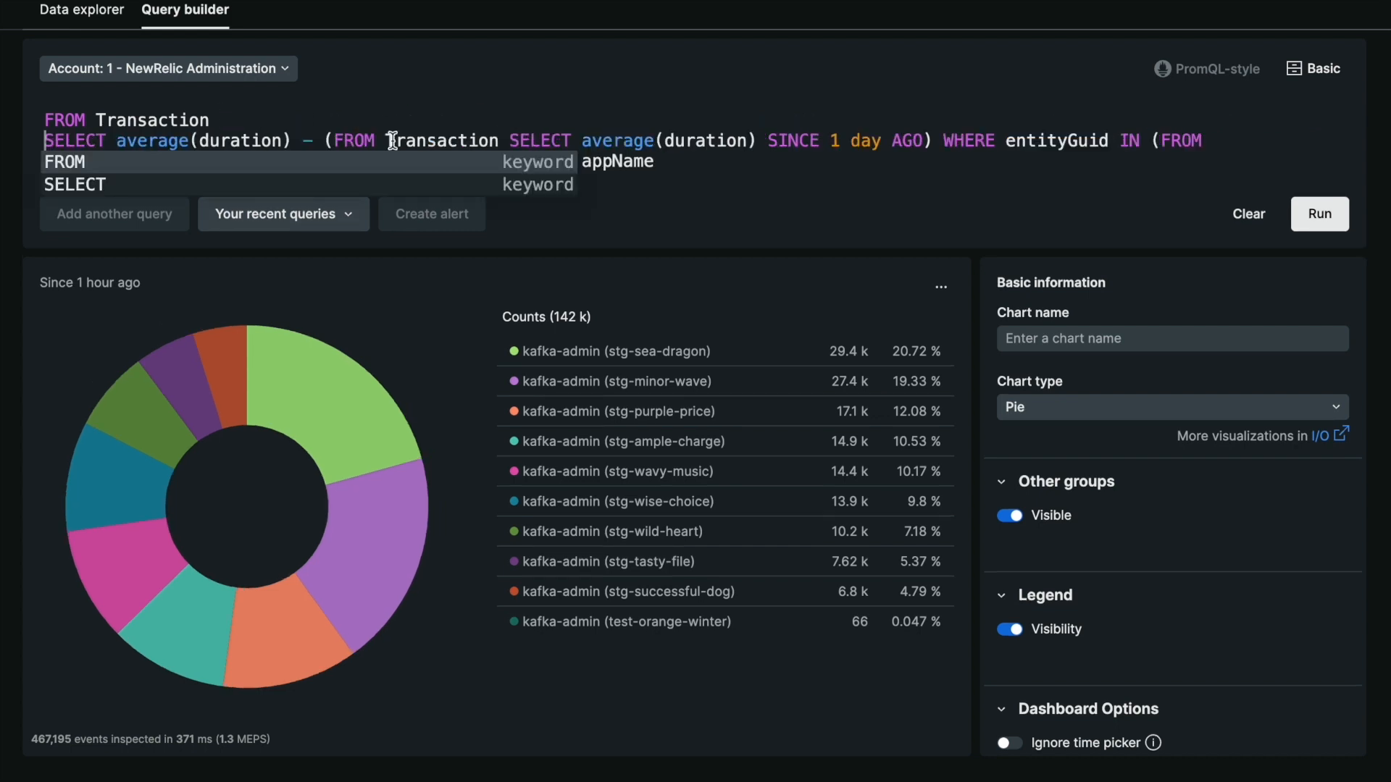
{"action": "left_click", "coordinate": [935, 139]}
{"action": "key", "text": "Return"}
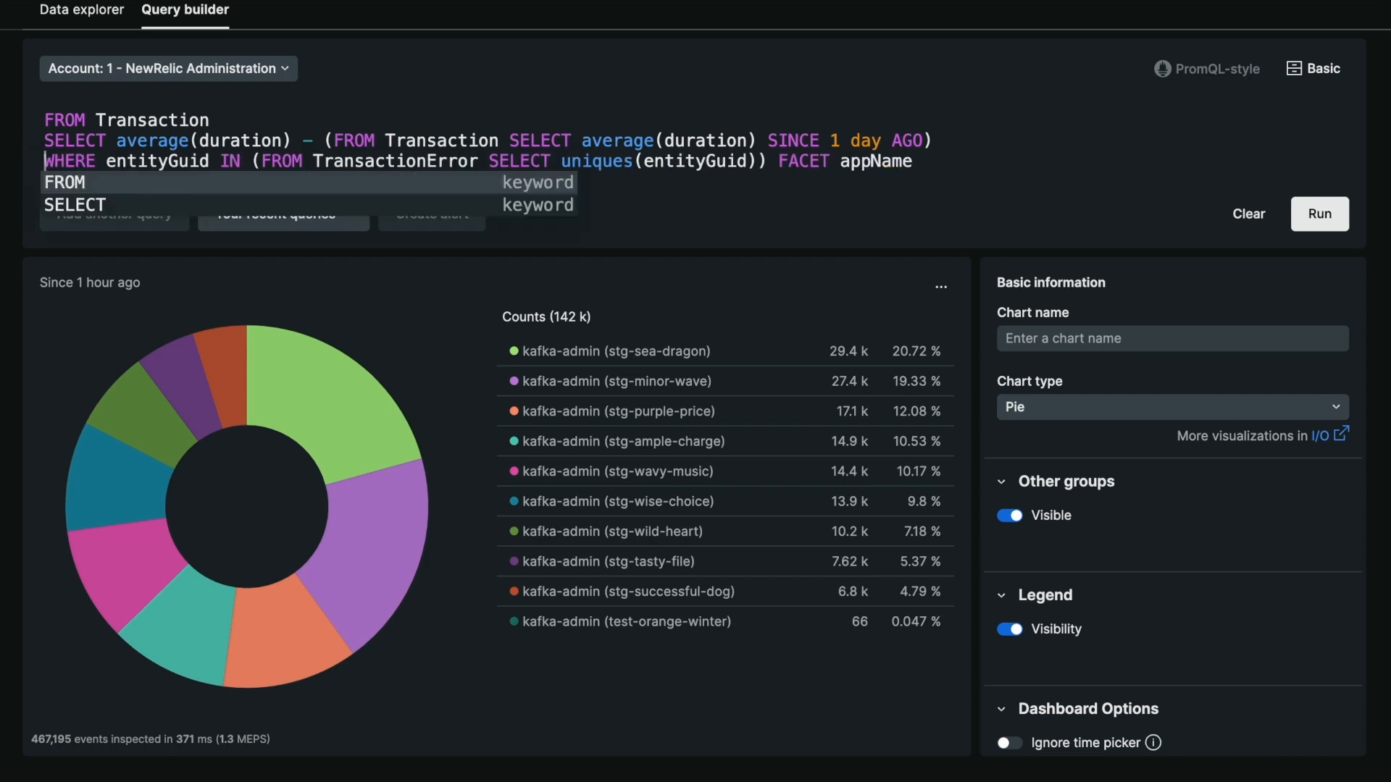
Put the TransactionError subquery on its own indented line, with its closing parenthesis and FACET appName on the line below
{"action": "left_click", "coordinate": [260, 161]}
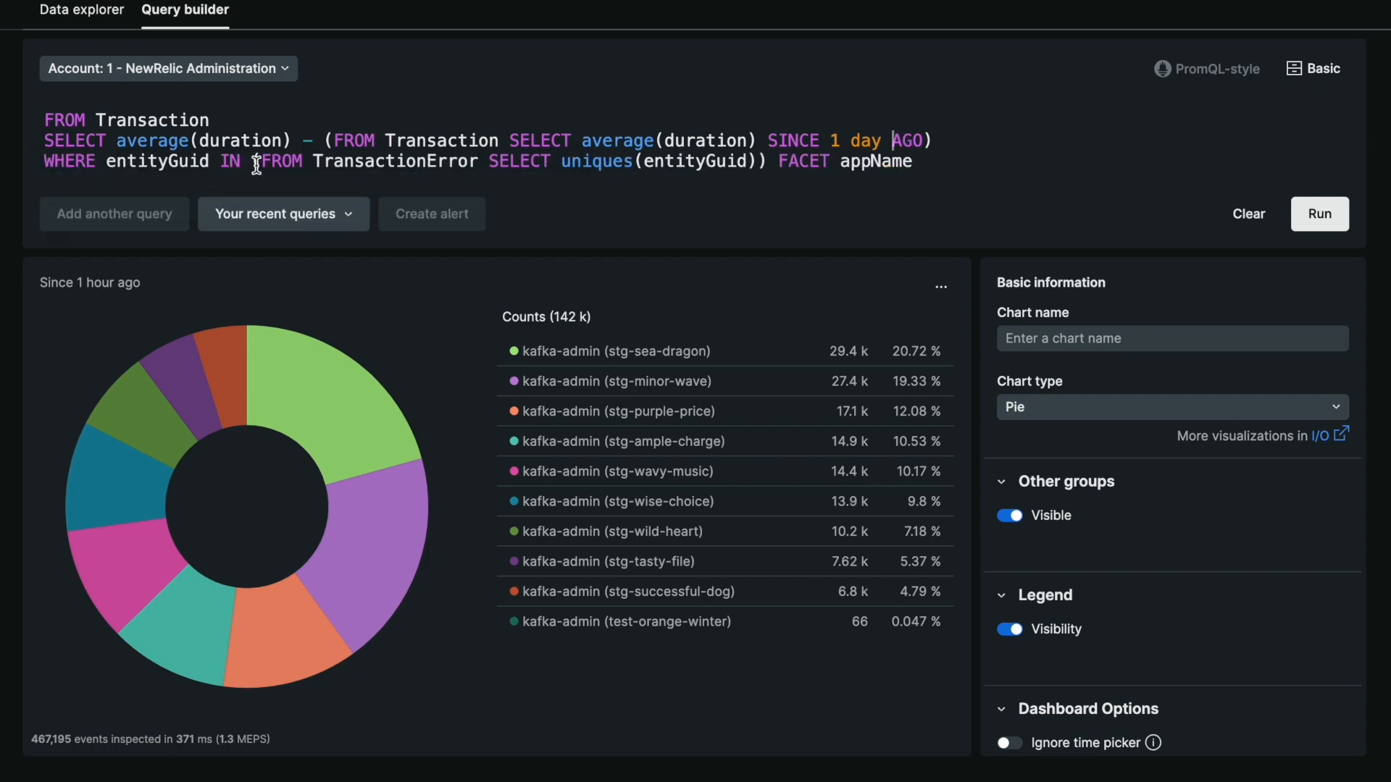
{"action": "key", "text": "Return"}
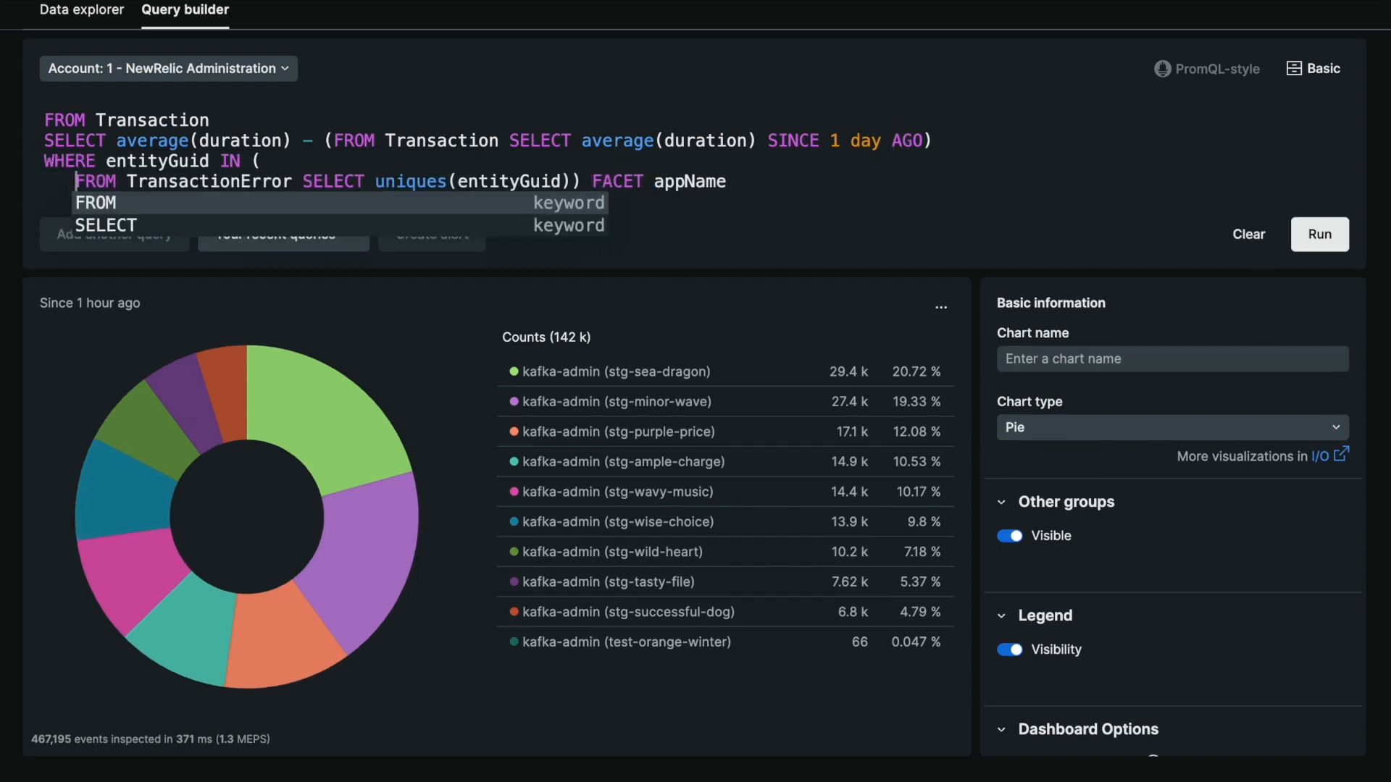
{"action": "left_click", "coordinate": [581, 181]}
{"action": "key", "text": "Return"}
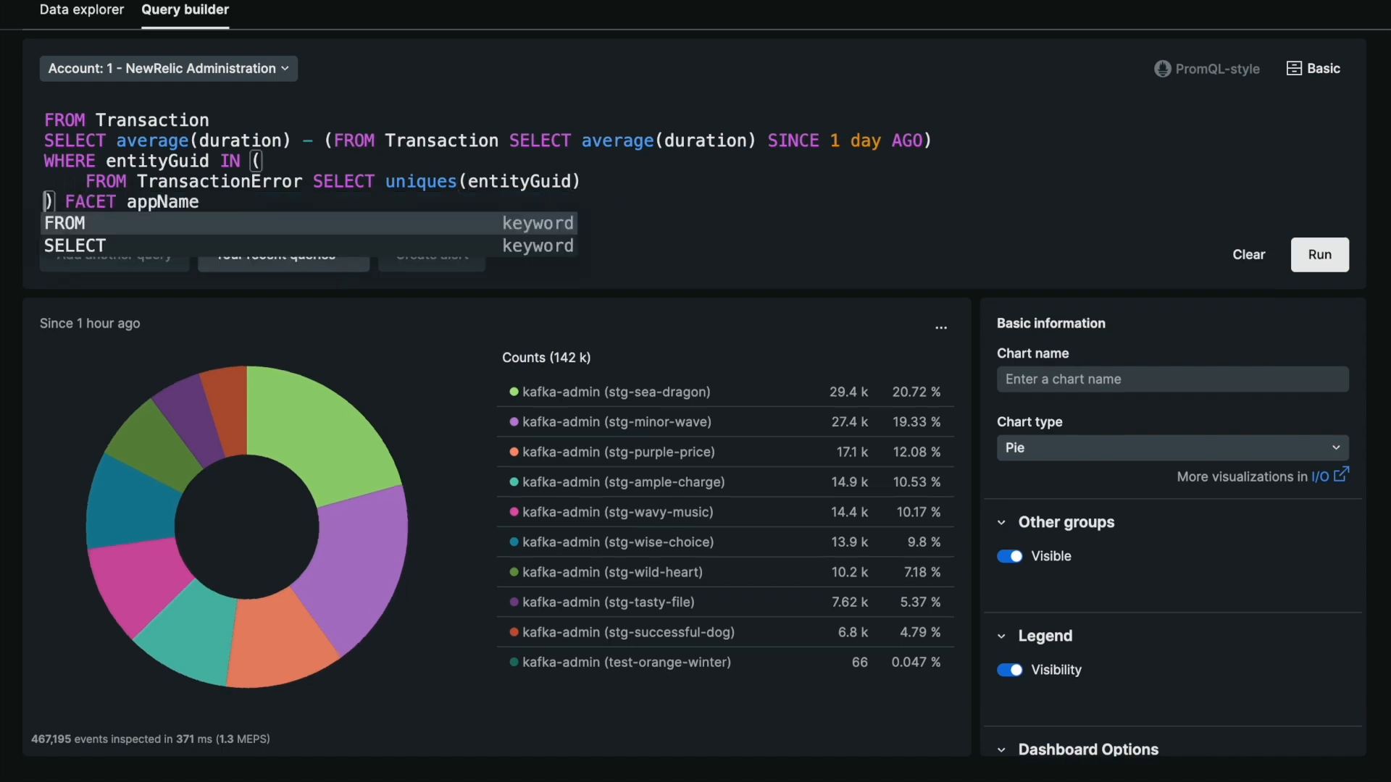
{"action": "key", "text": "BackSpace"}
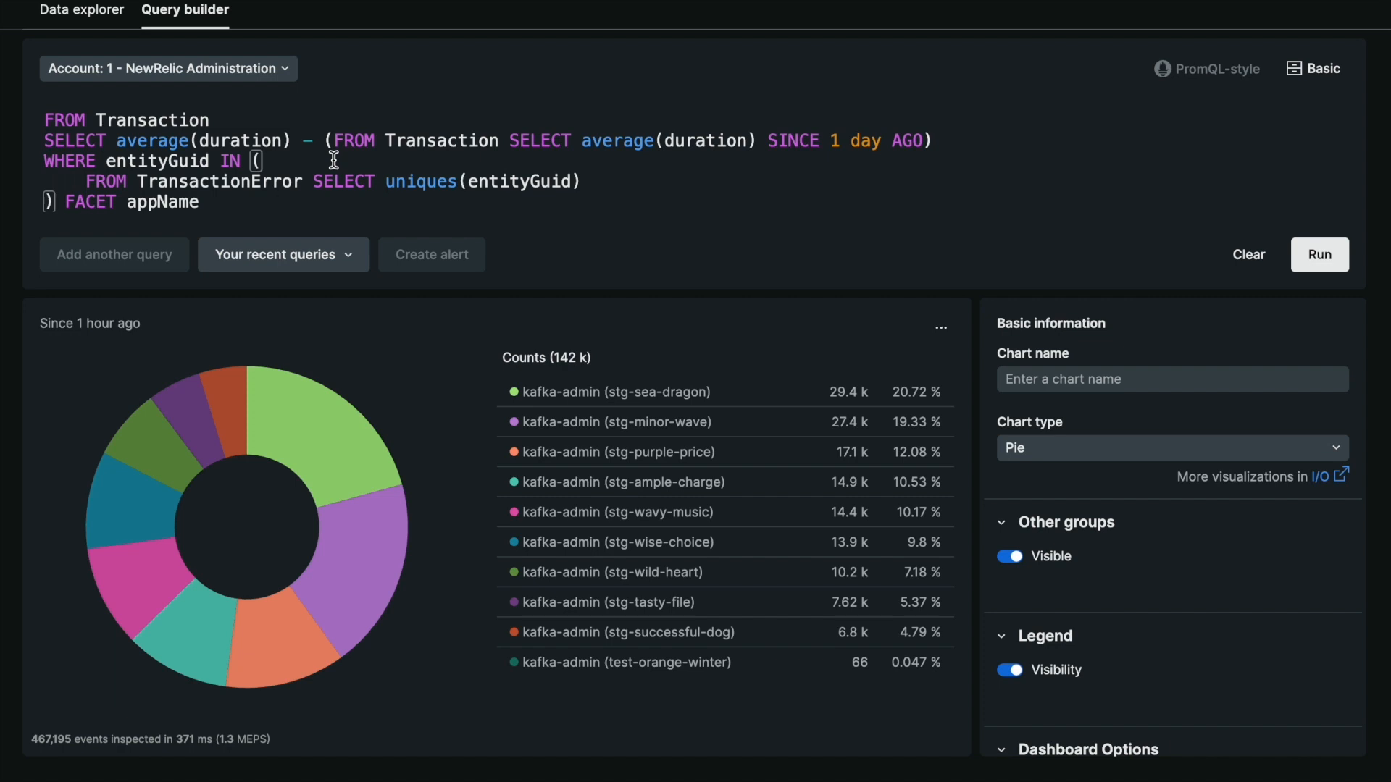
{"action": "left_click", "coordinate": [128, 143]}
{"action": "left_click_drag", "start_coordinate": [326, 141], "coordinate": [936, 139]}
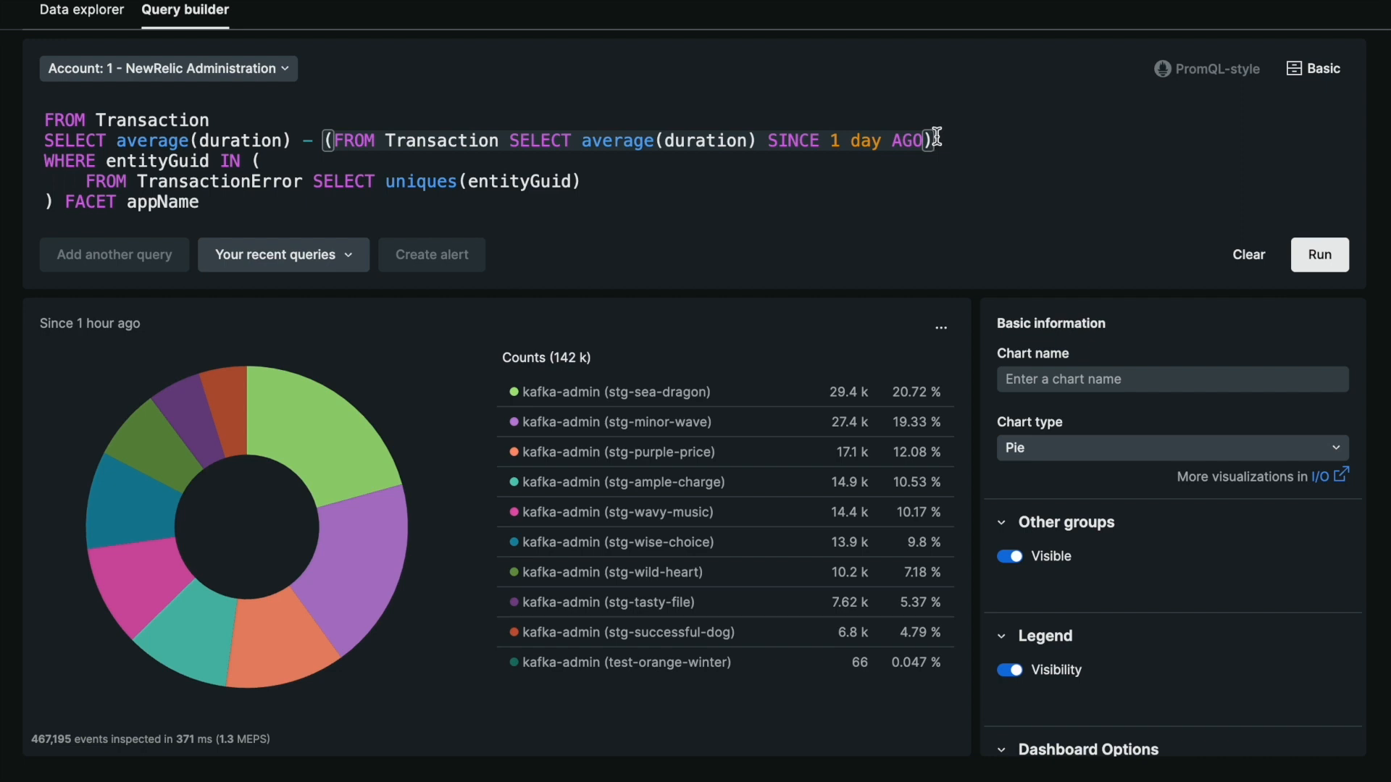
{"action": "left_click", "coordinate": [157, 181]}
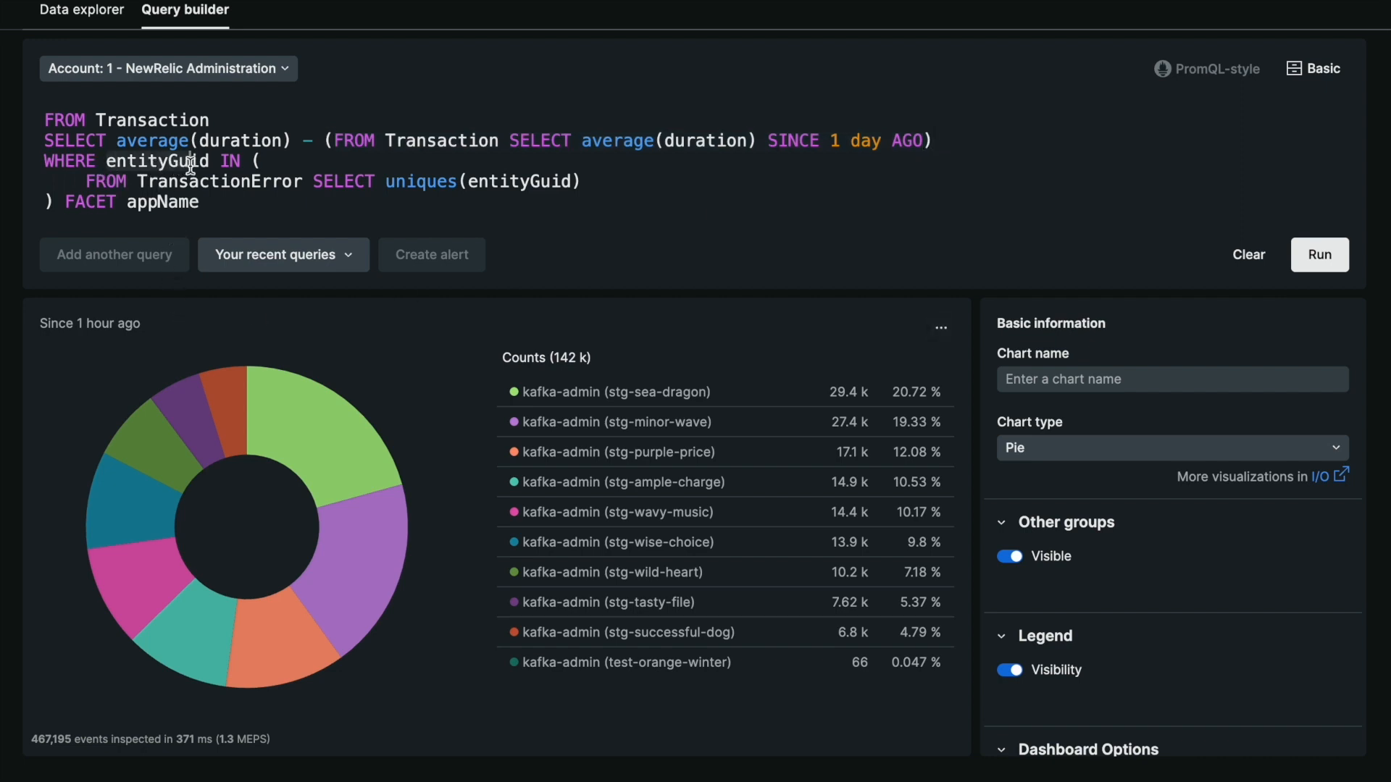
{"action": "left_click_drag", "start_coordinate": [137, 182], "coordinate": [559, 182]}
Run the reformatted query and change the chart type to Table
{"action": "left_click", "coordinate": [1320, 254]}
{"action": "left_click", "coordinate": [1039, 455]}
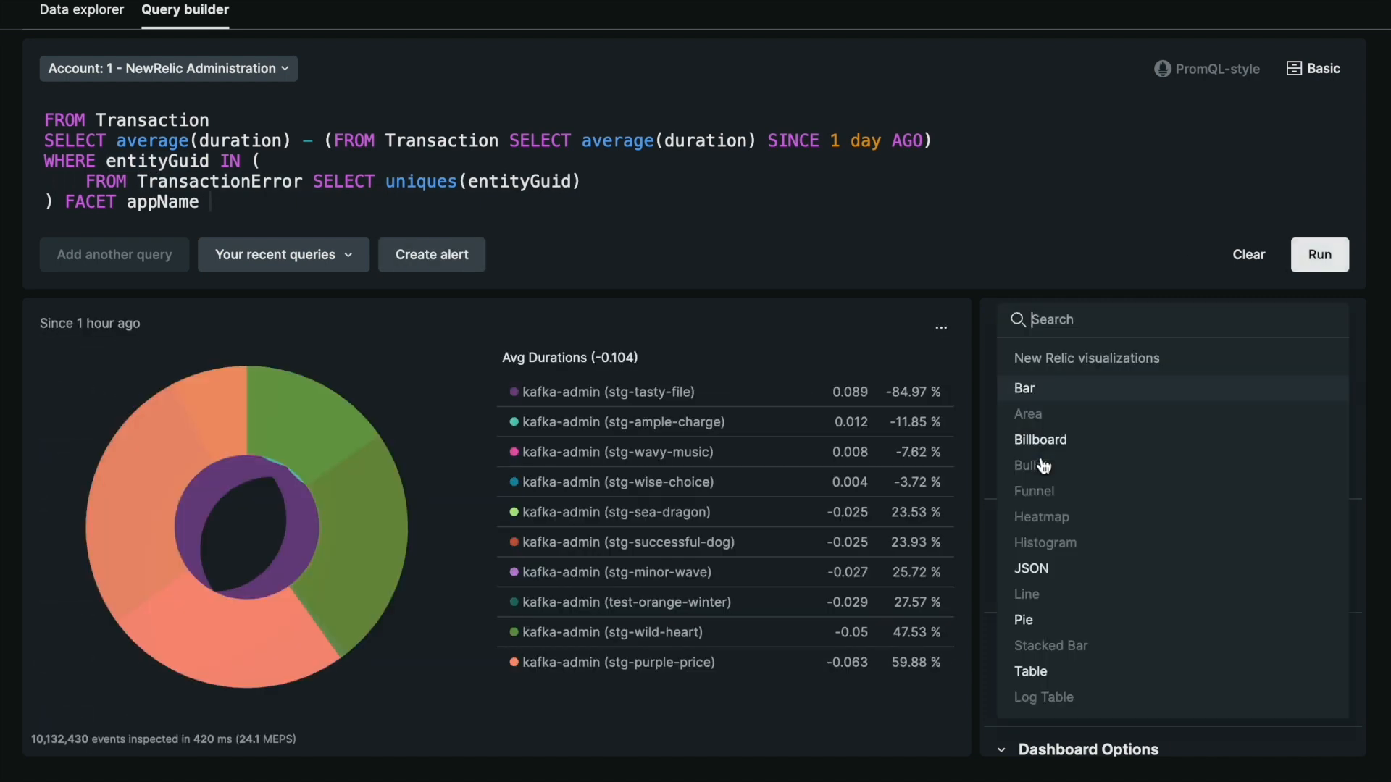
{"action": "left_click", "coordinate": [1048, 673]}
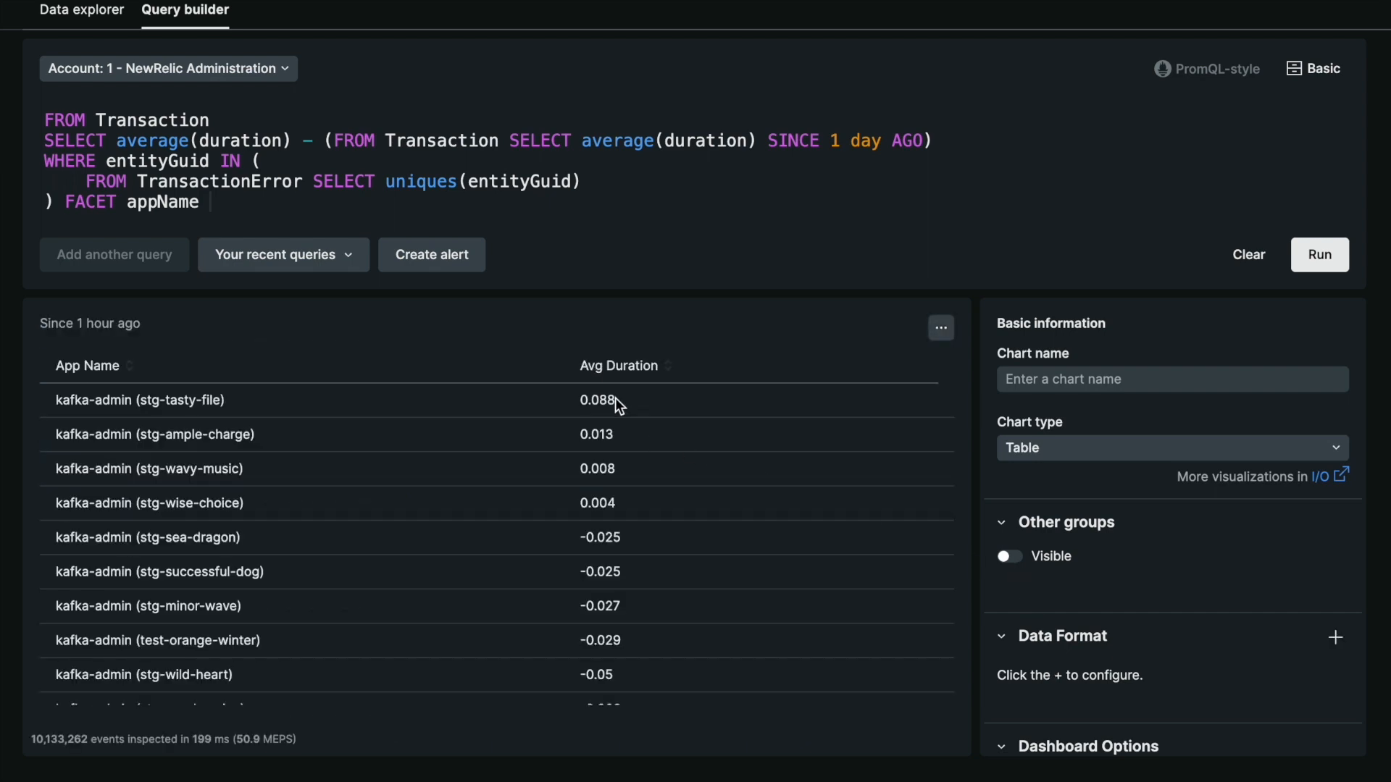
Examine the average duration differences for each app throughout the results table
{"action": "scroll", "coordinate": [614, 399], "scroll_direction": "down", "scroll_amount": 1}
{"action": "scroll", "coordinate": [615, 398], "scroll_direction": "up", "scroll_amount": 1}
{"action": "scroll", "coordinate": [633, 447], "scroll_direction": "down", "scroll_amount": 1}
{"action": "scroll", "coordinate": [633, 446], "scroll_direction": "up", "scroll_amount": 1}
{"action": "scroll", "coordinate": [637, 455], "scroll_direction": "down", "scroll_amount": 1}
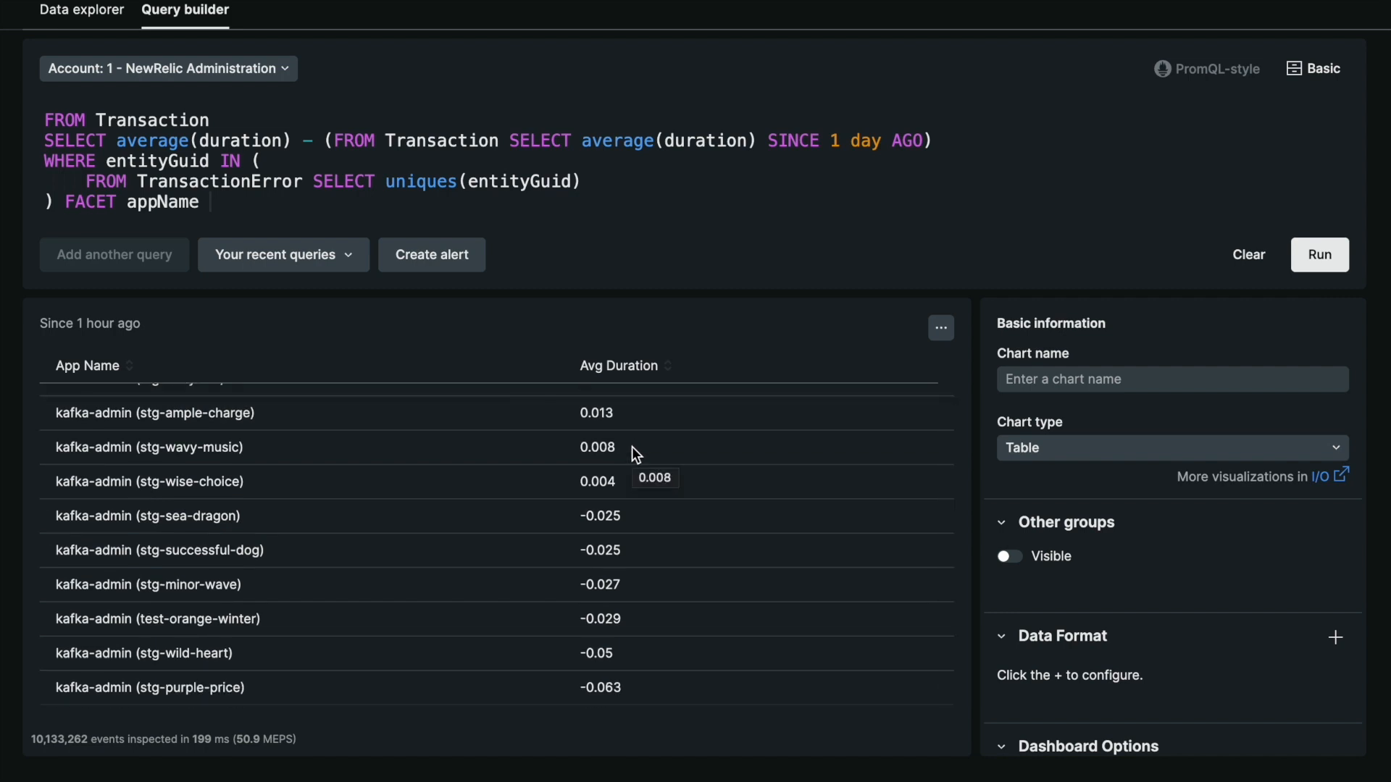
{"action": "scroll", "coordinate": [633, 449], "scroll_direction": "up", "scroll_amount": 1}
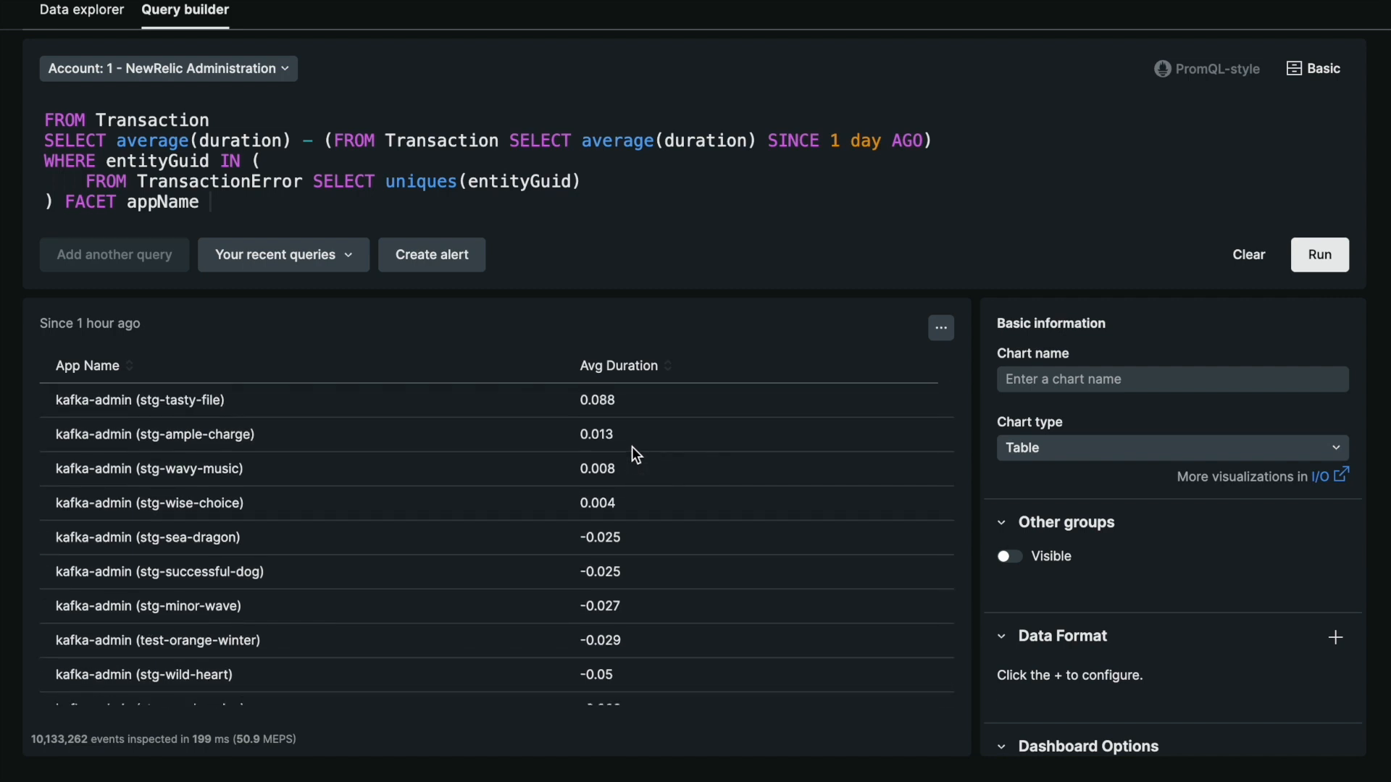